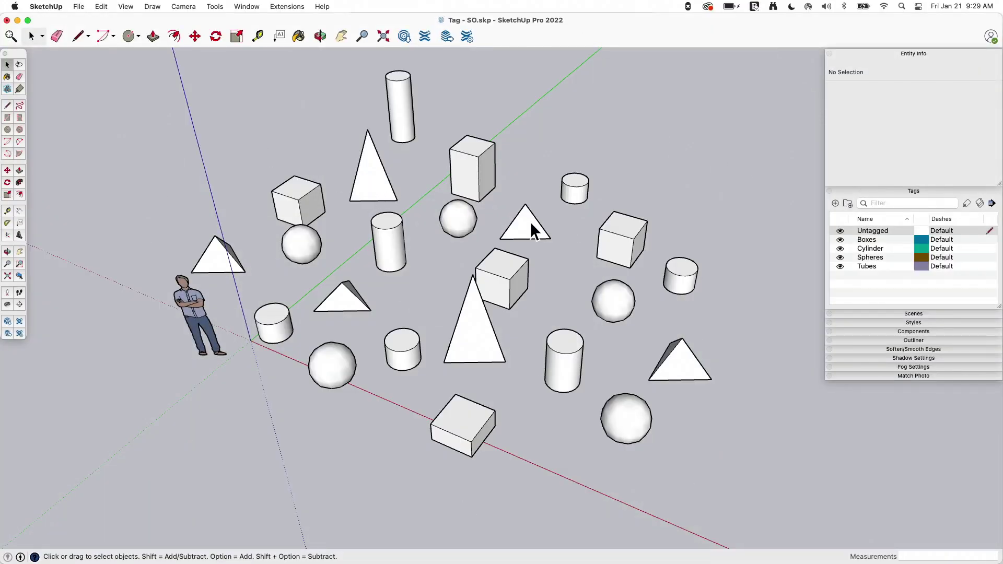
# Inspect the component details and tag assignment of several boxes, pyramids, spheres and cylinders one by one
pyautogui.moveTo(490, 268)
pyautogui.mouseDown(button='middle')
pyautogui.moveTo(391, 284)
pyautogui.moveTo(339, 336)
pyautogui.moveTo(479, 274)
pyautogui.mouseUp(button='middle')
pyautogui.click(504, 283)
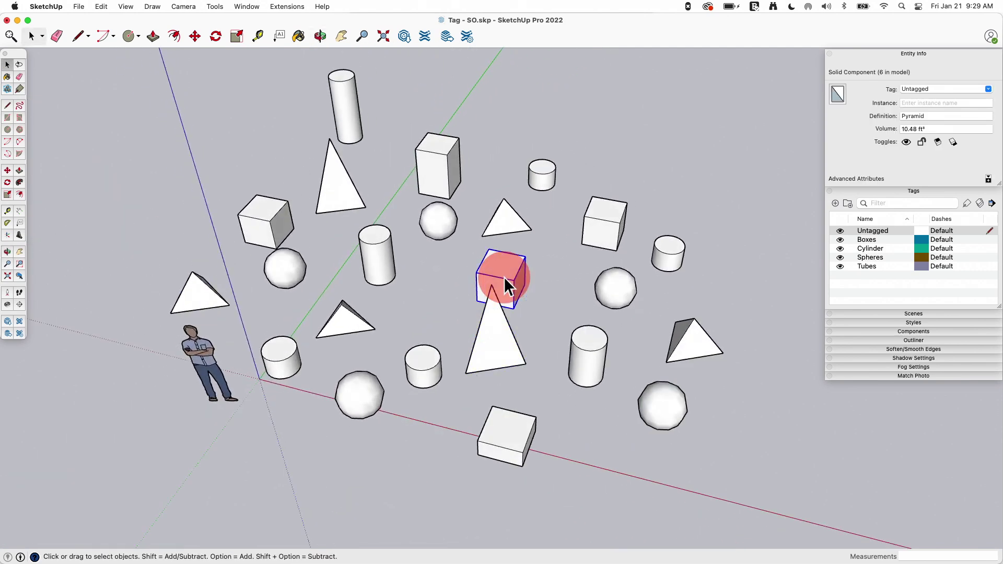
pyautogui.click(603, 228)
pyautogui.click(513, 217)
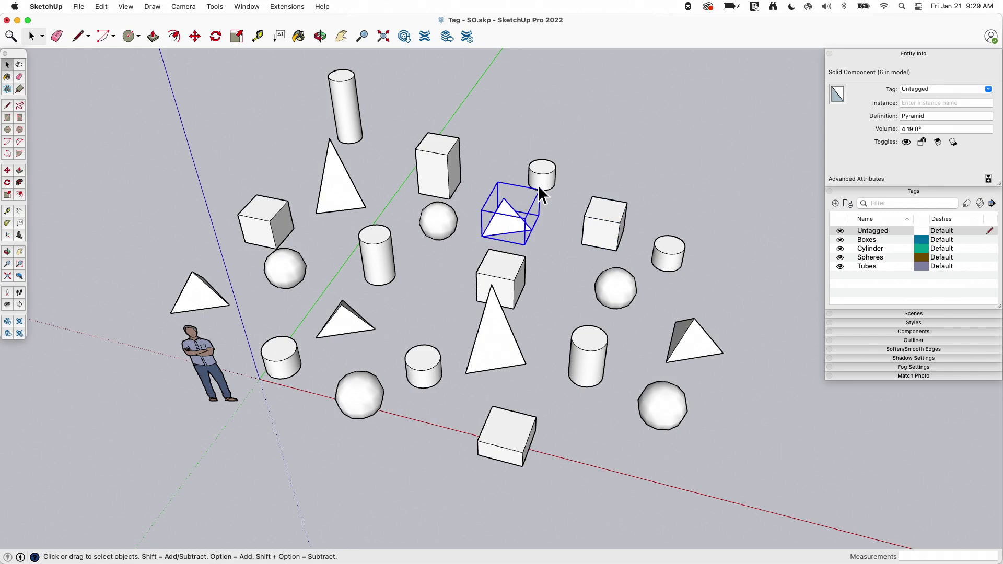
pyautogui.click(628, 292)
pyautogui.click(591, 350)
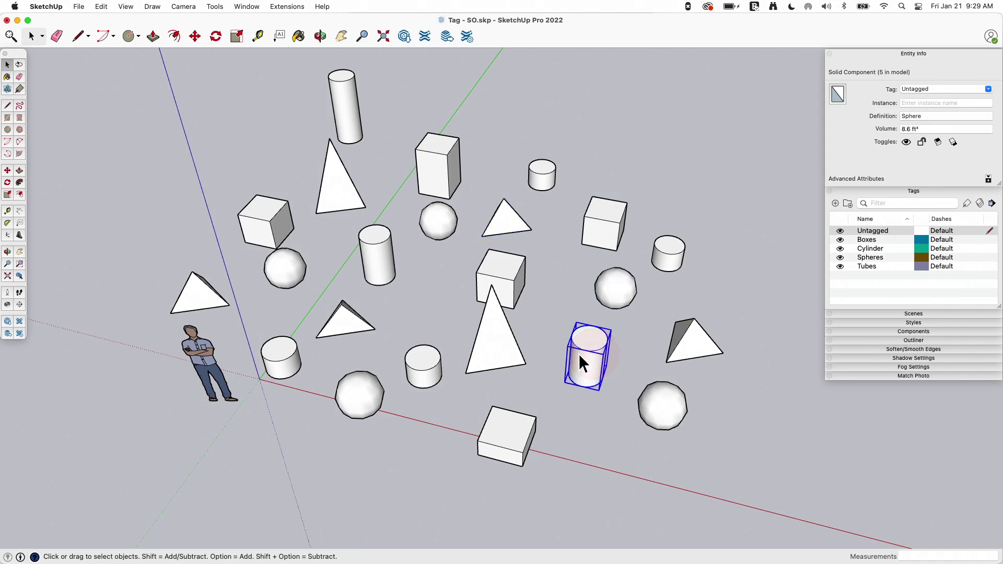
pyautogui.click(496, 338)
pyautogui.click(416, 358)
pyautogui.click(352, 392)
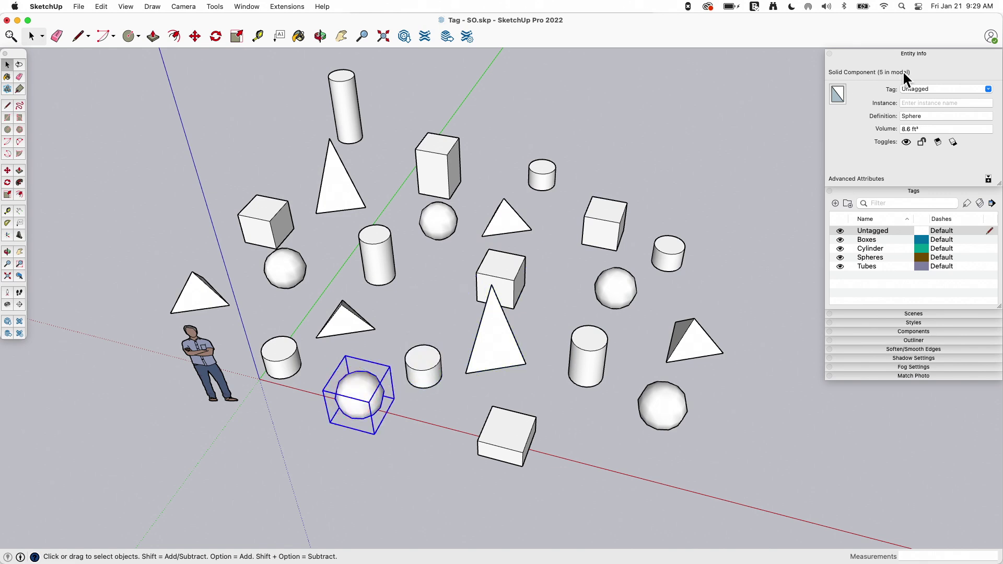
pyautogui.click(347, 319)
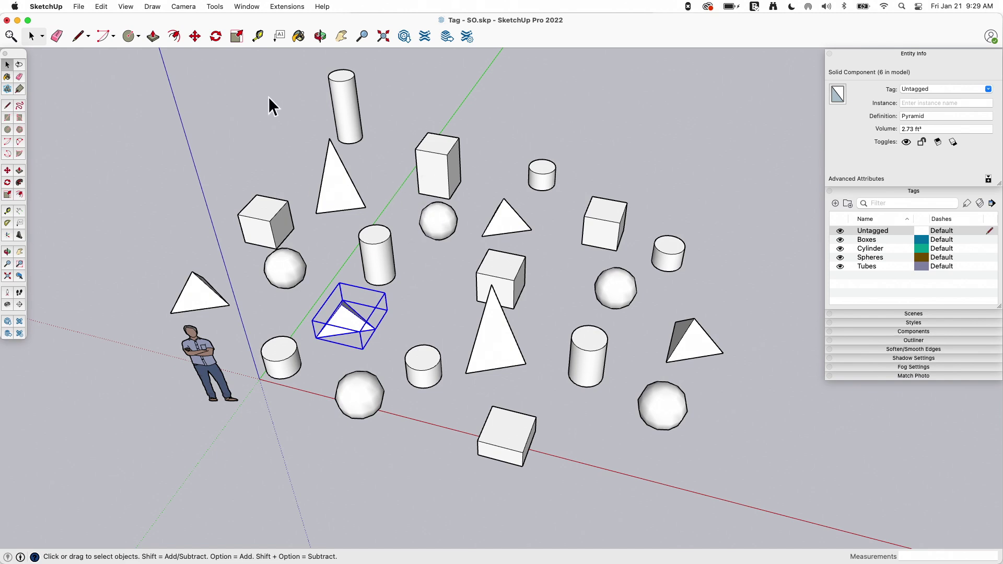
# Look up where the Tag tool is offered, and activate it
pyautogui.click(219, 6)
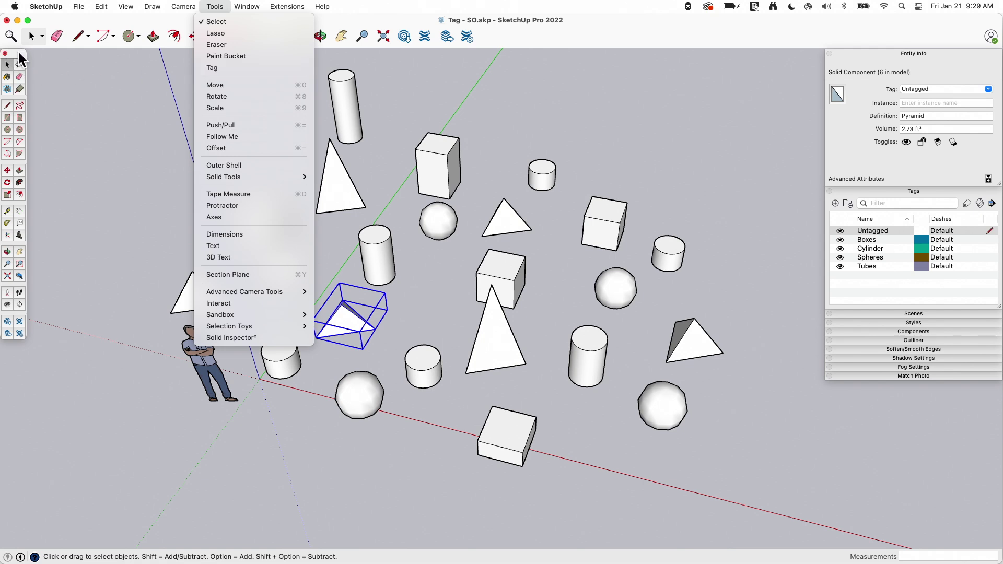
pyautogui.moveTo(123, 7)
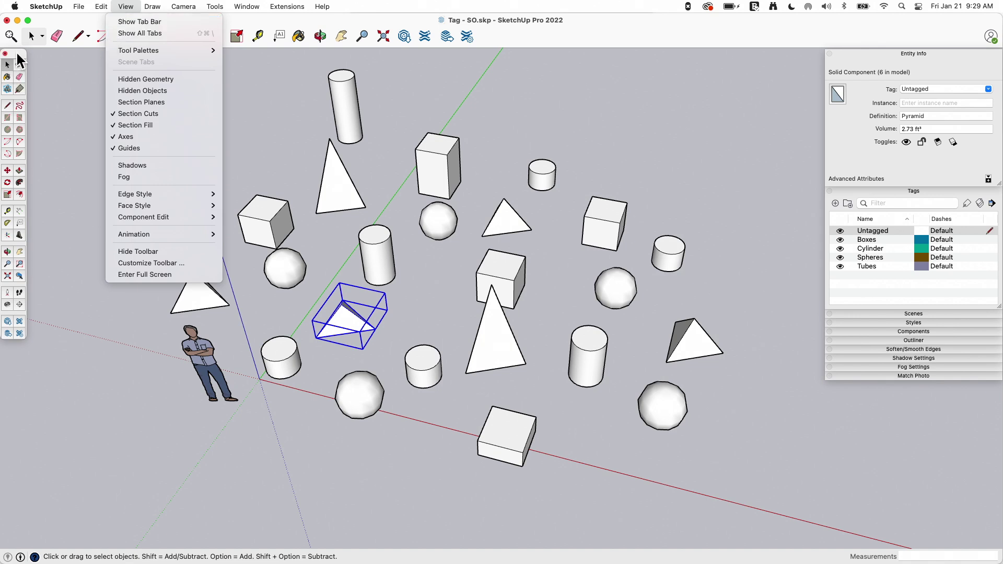
pyautogui.click(18, 89)
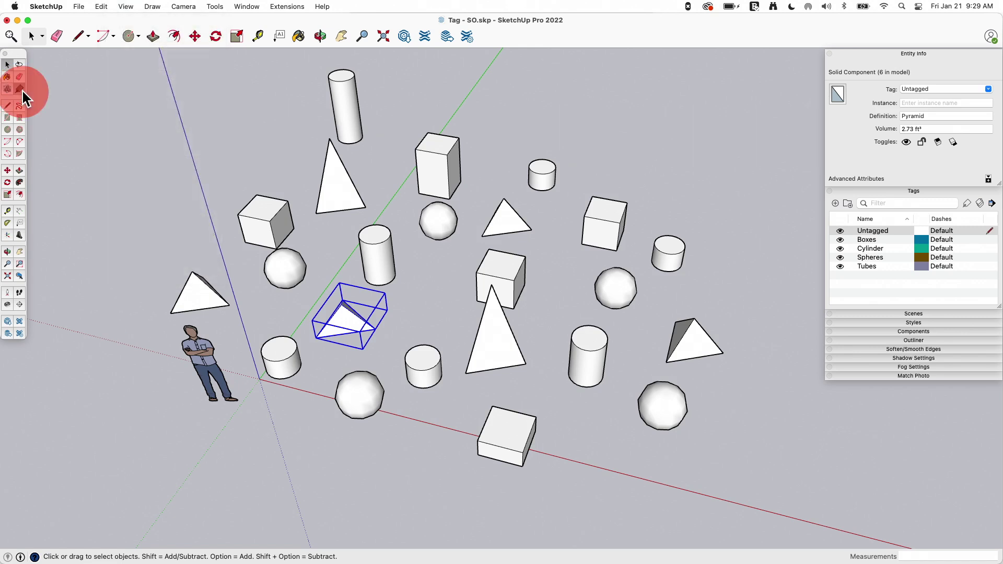
pyautogui.click(21, 89)
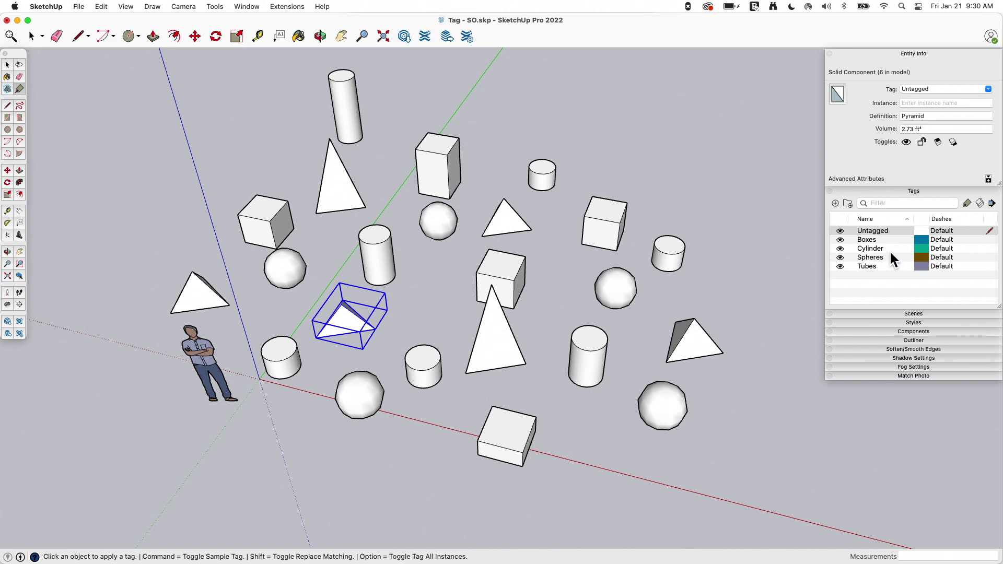
# Examine the existing tags and the dash styles offered for the Cylinder and Boxes tags
pyautogui.click(882, 231)
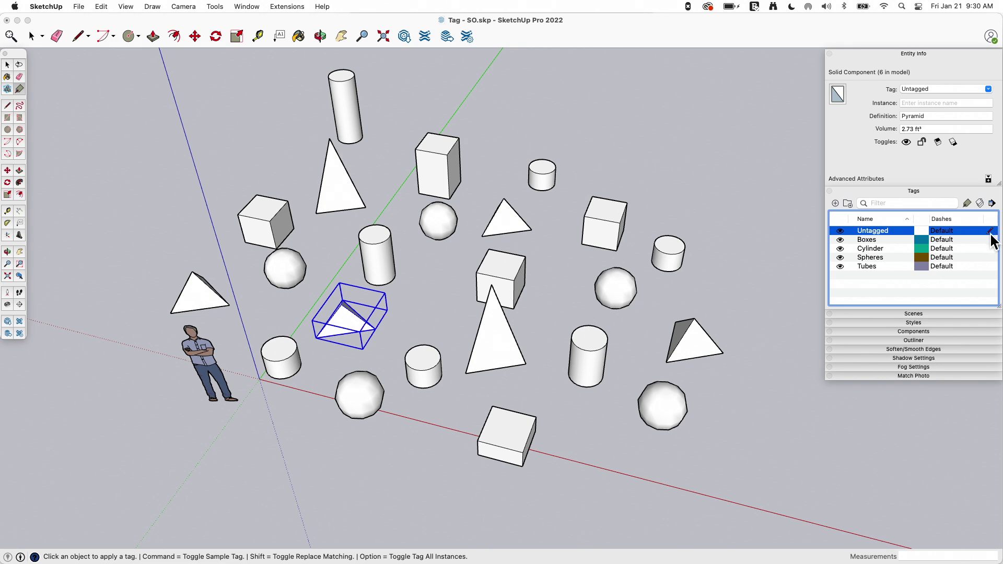
pyautogui.click(890, 265)
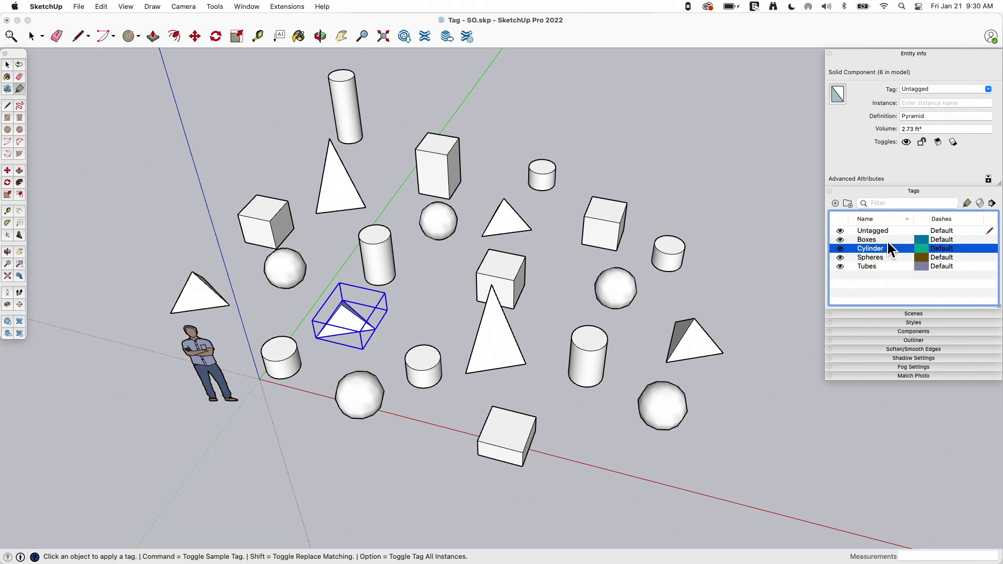
pyautogui.click(890, 239)
pyautogui.click(942, 247)
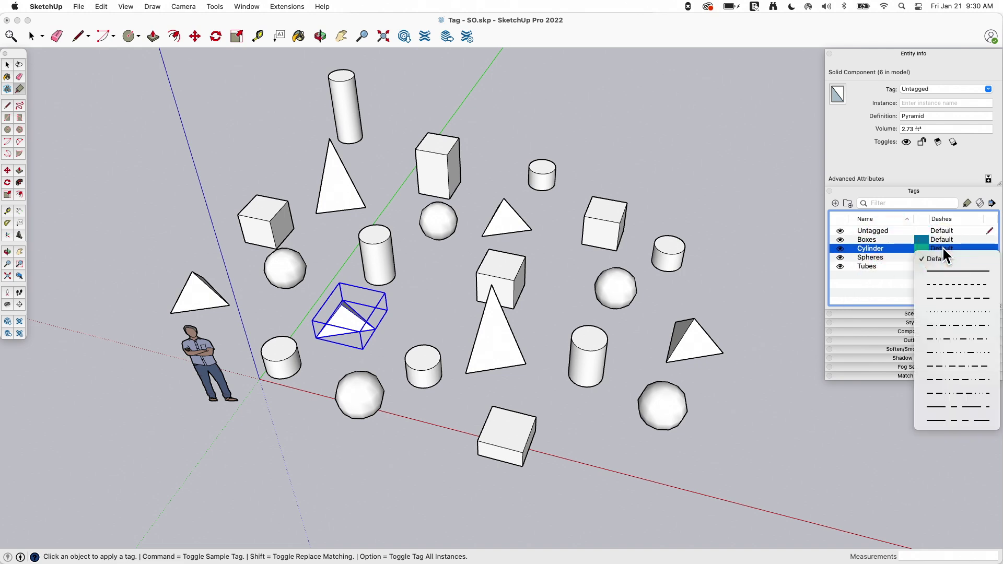
pyautogui.click(856, 254)
pyautogui.click(886, 266)
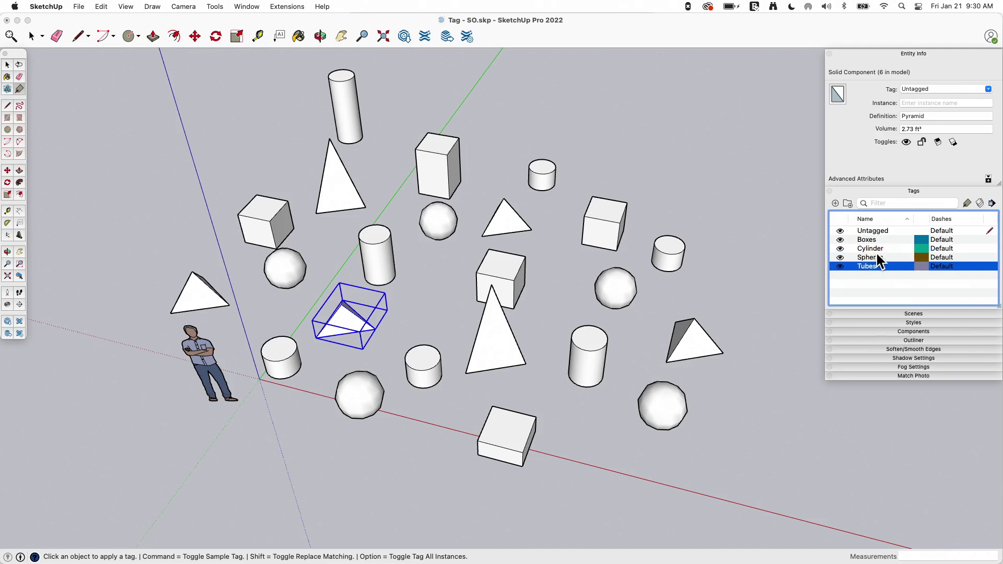
pyautogui.click(944, 257)
pyautogui.click(942, 239)
pyautogui.click(942, 239)
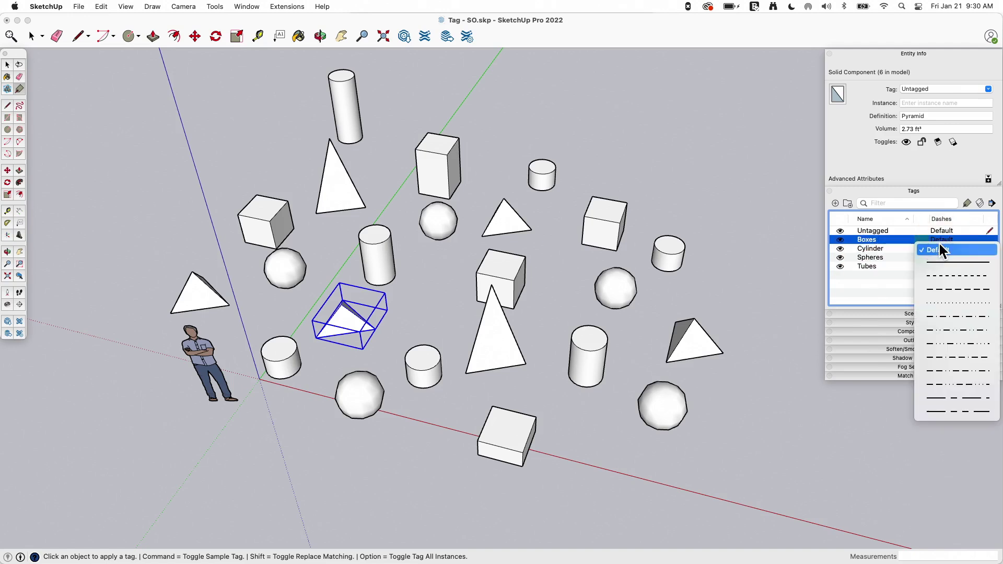
pyautogui.click(892, 254)
# Apply the Spheres tag with the Tag tool to the sphere just below the rightmost box
pyautogui.click(894, 258)
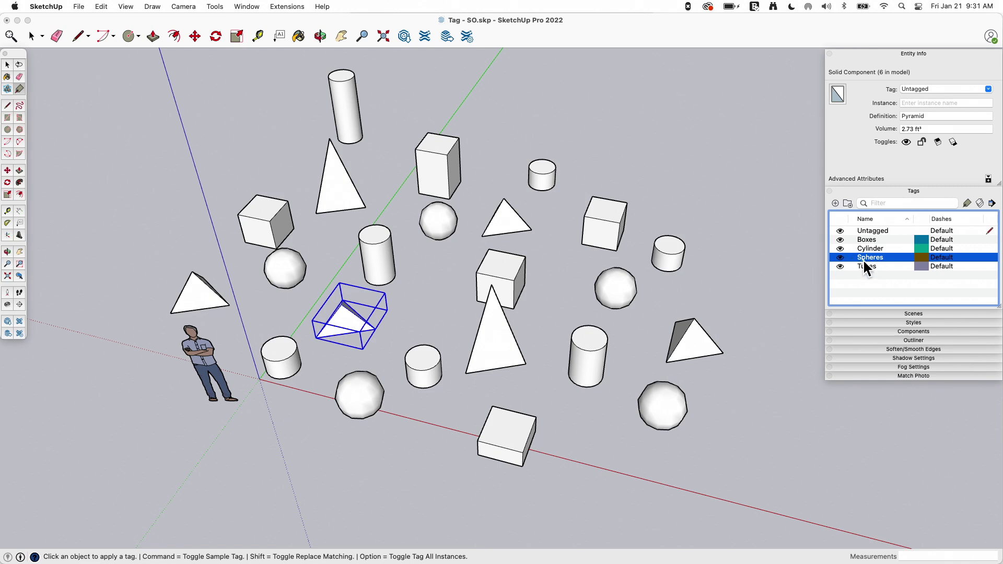
pyautogui.click(712, 210)
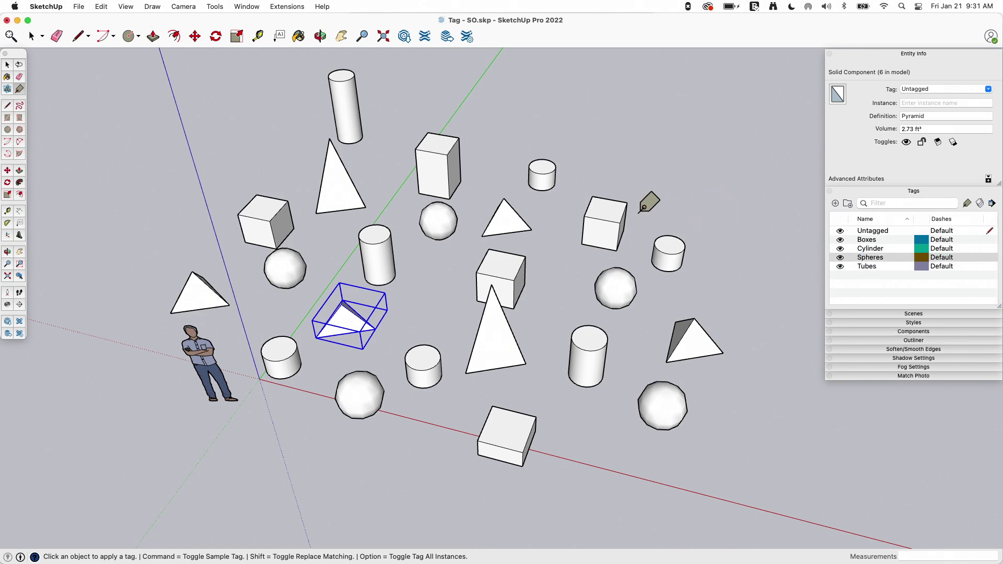
pyautogui.click(624, 272)
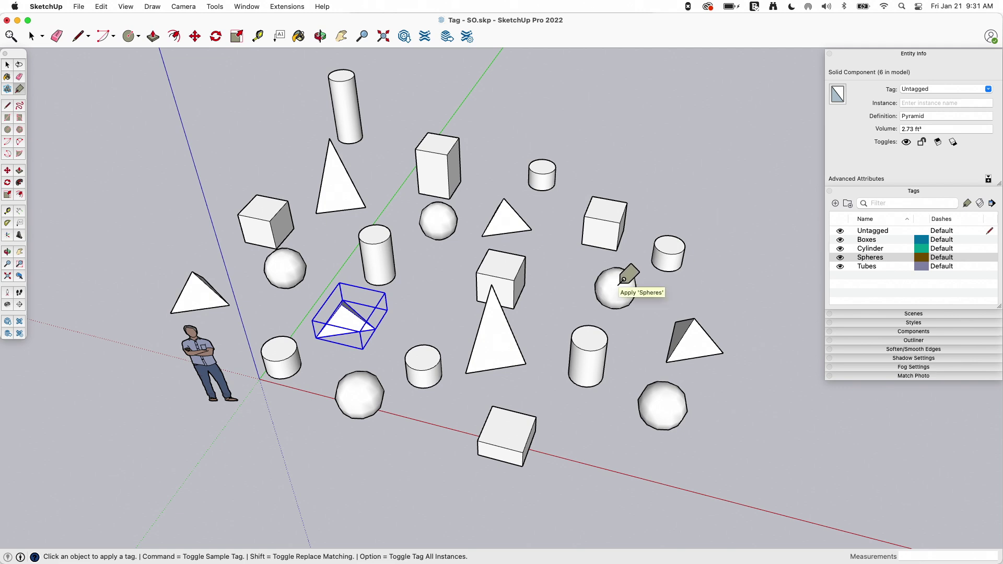
# Check the tags of the two rightmost spheres, and apply the Spheres tag to the front one with the Tag tool
pyautogui.click(7, 64)
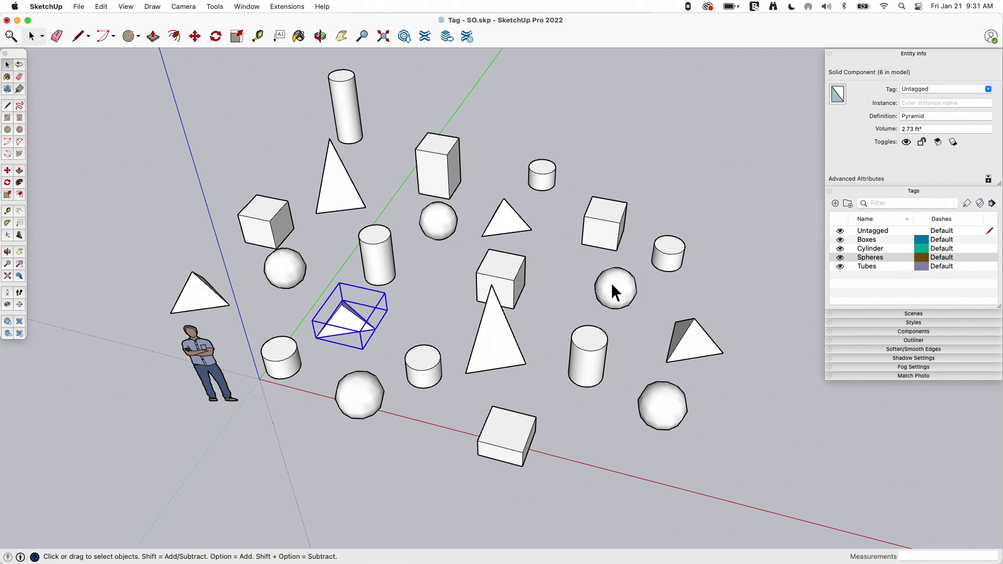
pyautogui.click(628, 307)
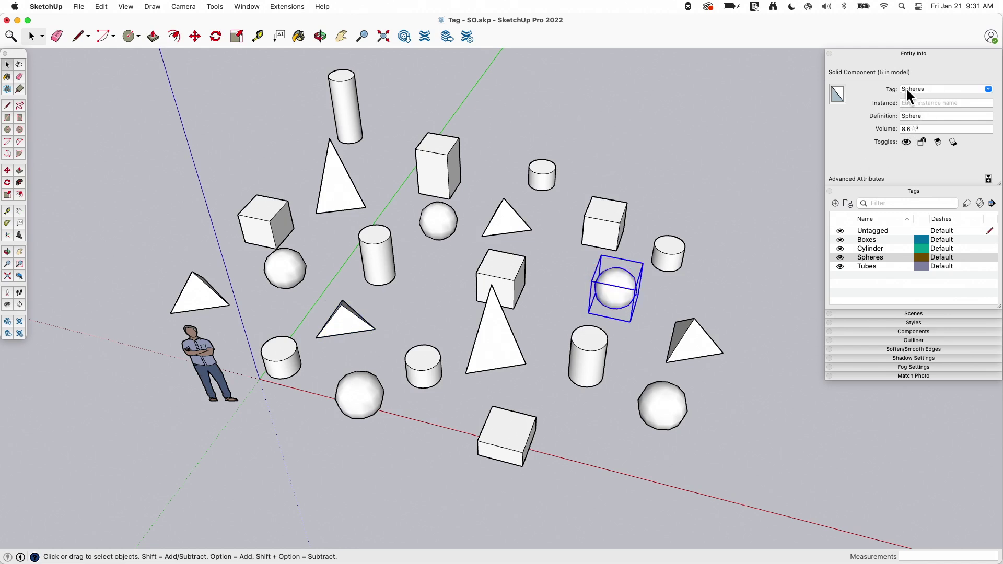
pyautogui.click(670, 395)
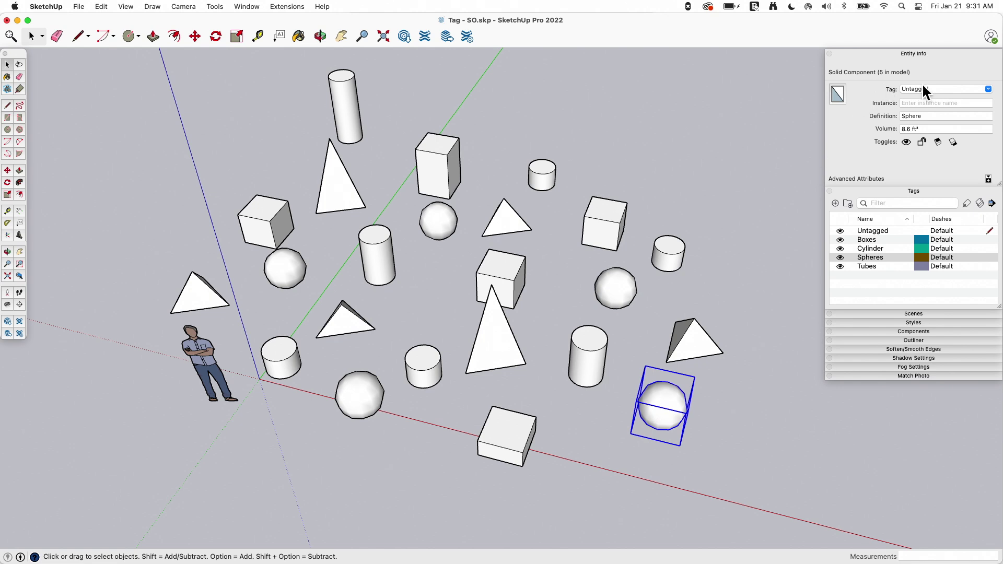
pyautogui.click(20, 89)
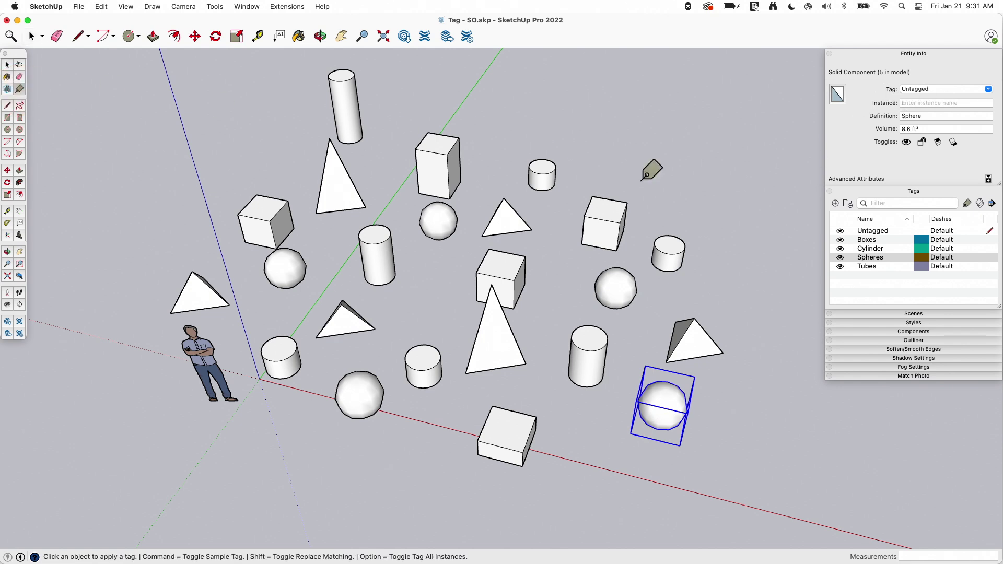
pyautogui.click(671, 401)
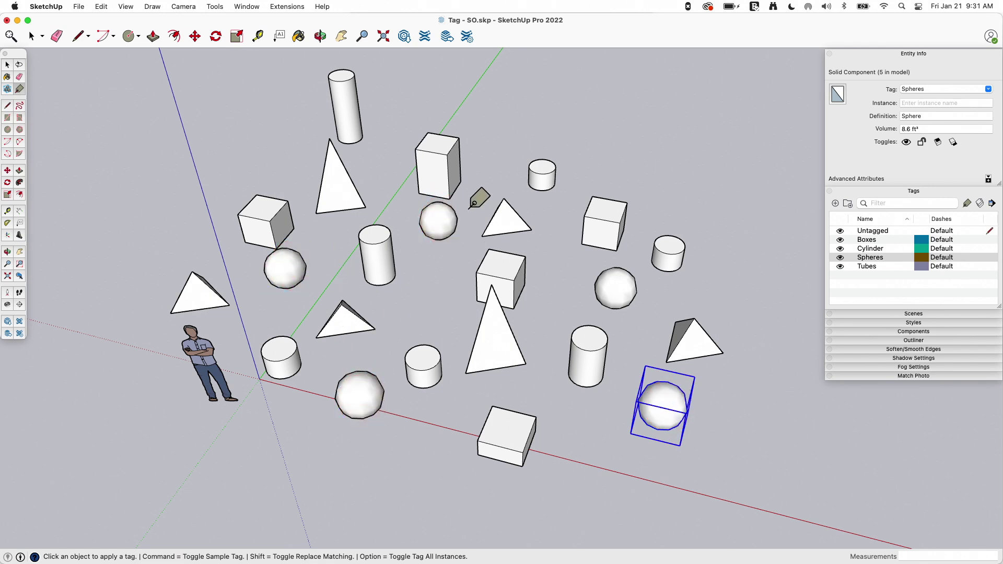
# Toggle the visibility of the Spheres tag to check which objects it controls
pyautogui.click(9, 68)
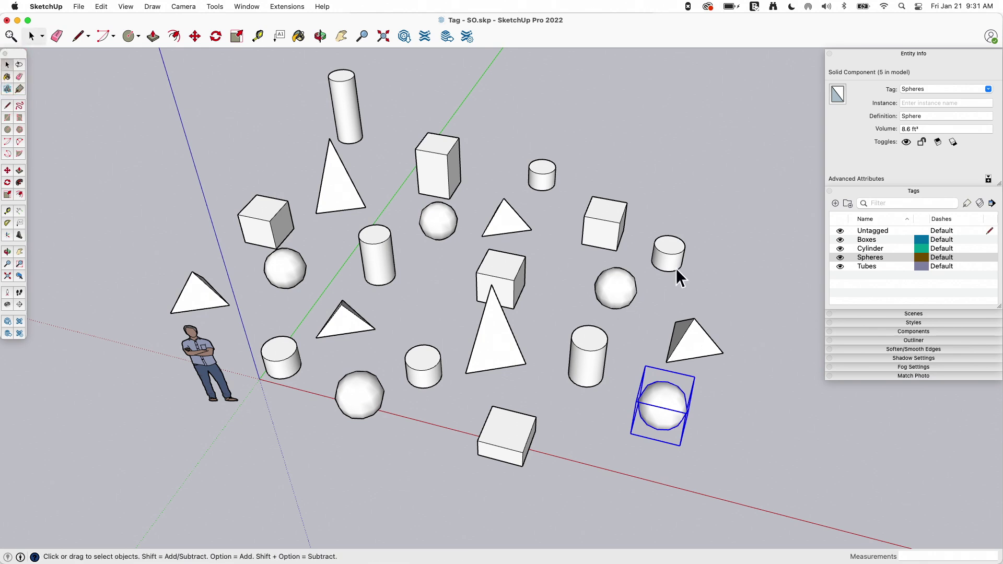
pyautogui.click(839, 258)
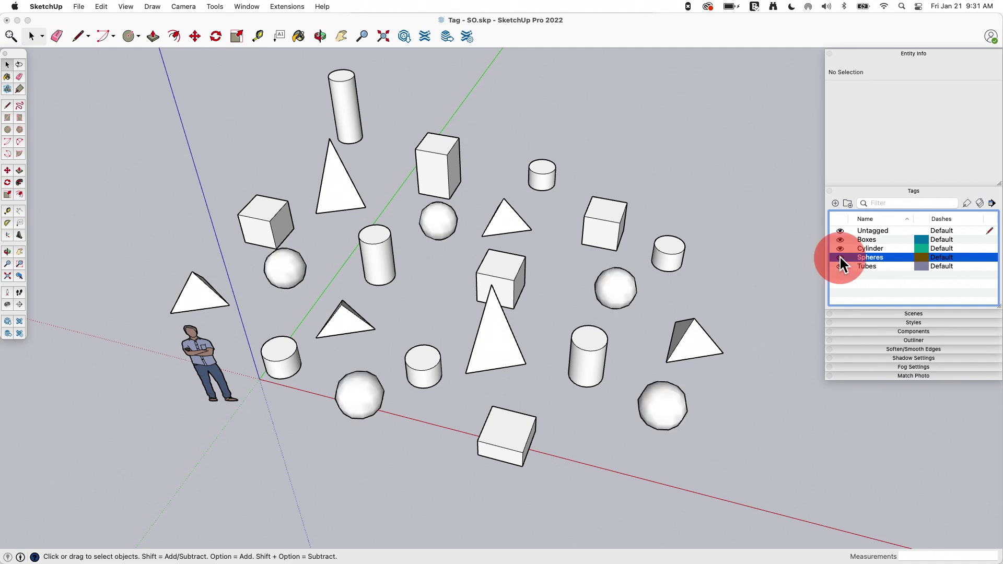
pyautogui.click(713, 209)
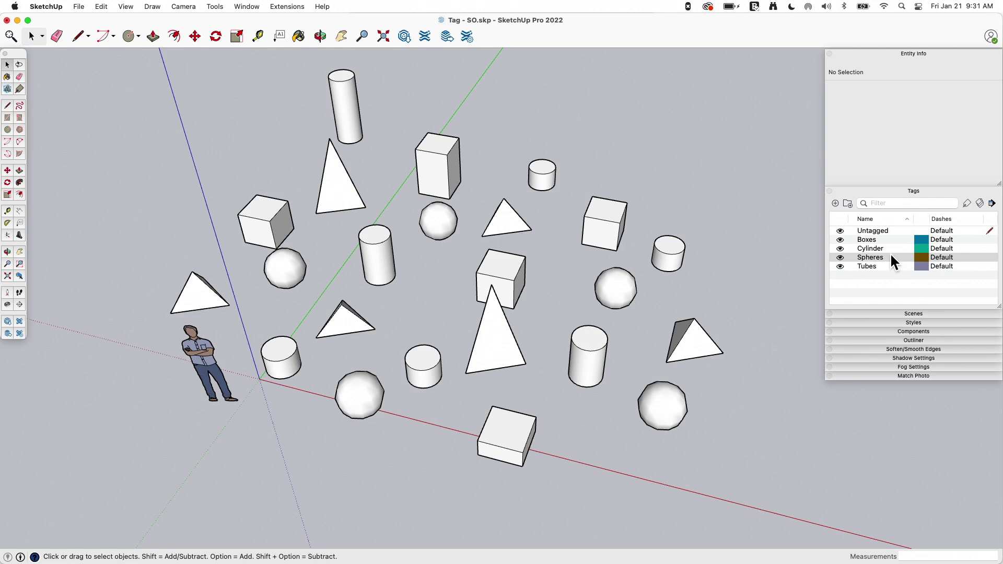
# Apply the Boxes tag to the tall box at the back with the Tag tool
pyautogui.click(868, 240)
pyautogui.click(21, 91)
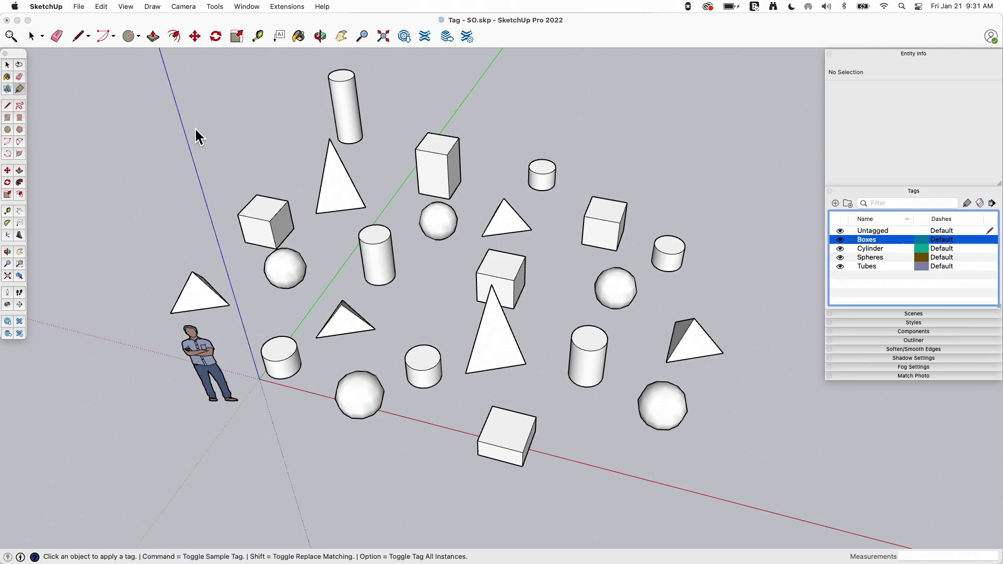
pyautogui.click(436, 147)
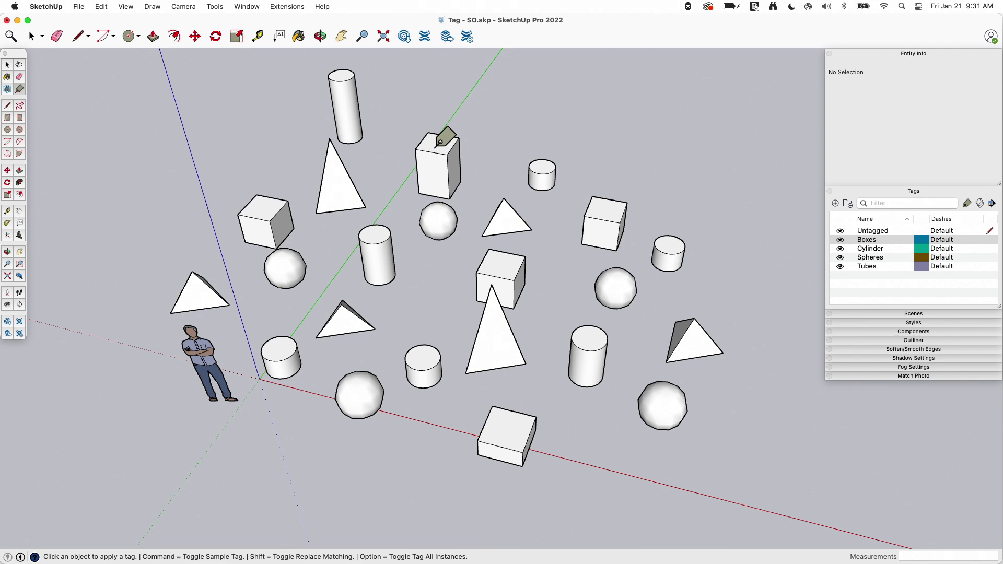
pyautogui.click(435, 146)
pyautogui.click(7, 65)
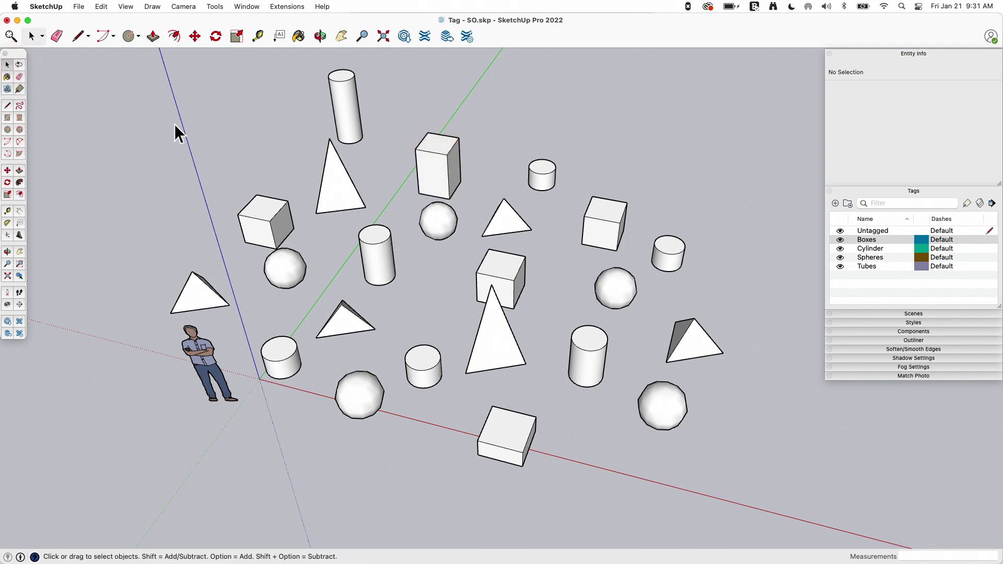
# Choose Untagged in the tag list, and sample the tag of the tall back box with the Tag tool
pyautogui.click(872, 230)
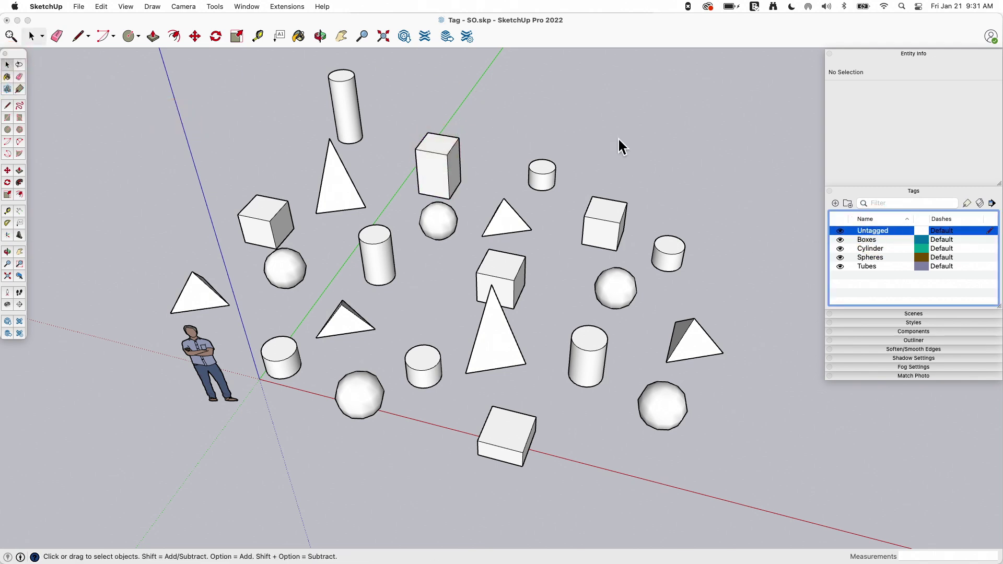
pyautogui.click(18, 90)
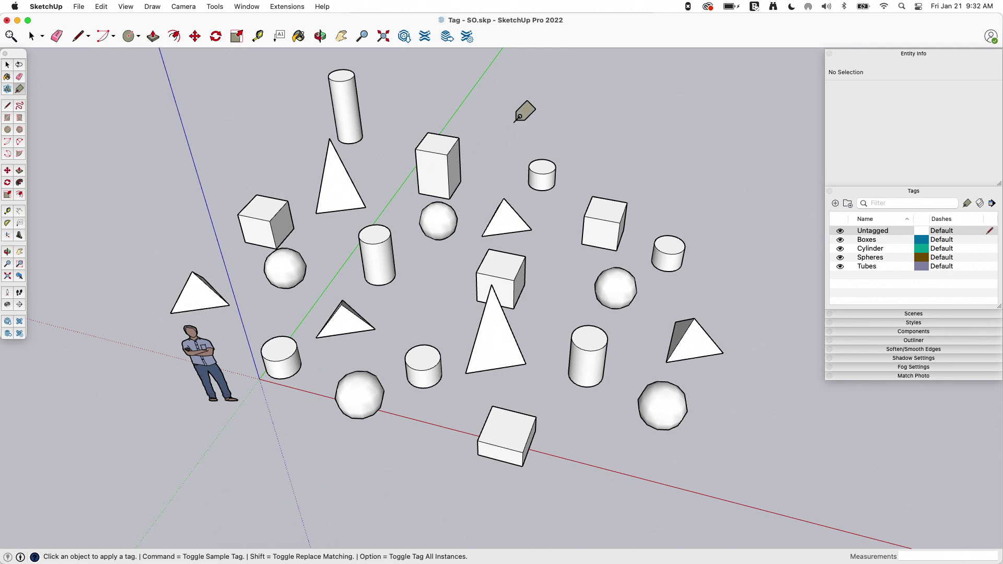
pyautogui.press('super')
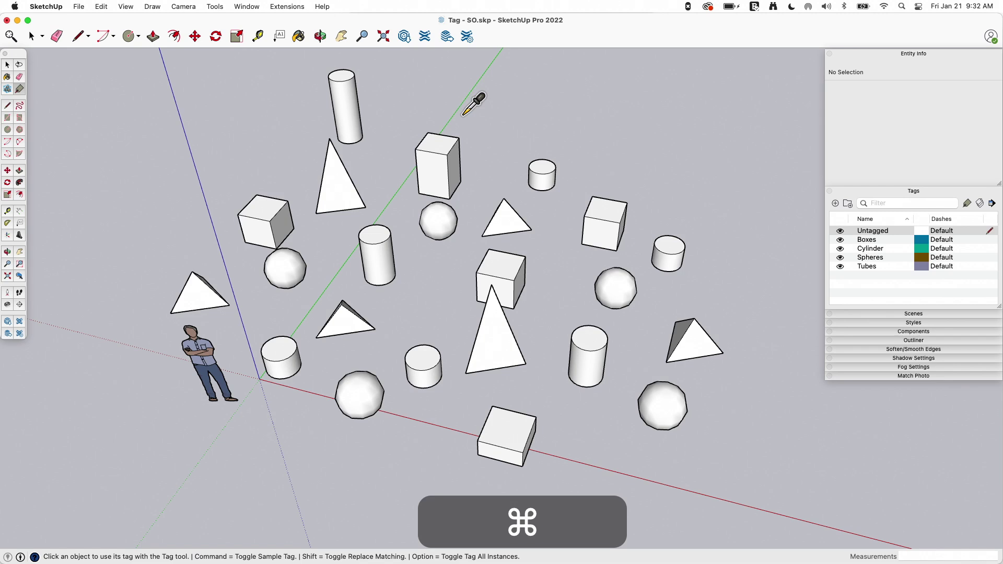
pyautogui.keyDown('super'); pyautogui.click(438, 141); pyautogui.keyUp('super')
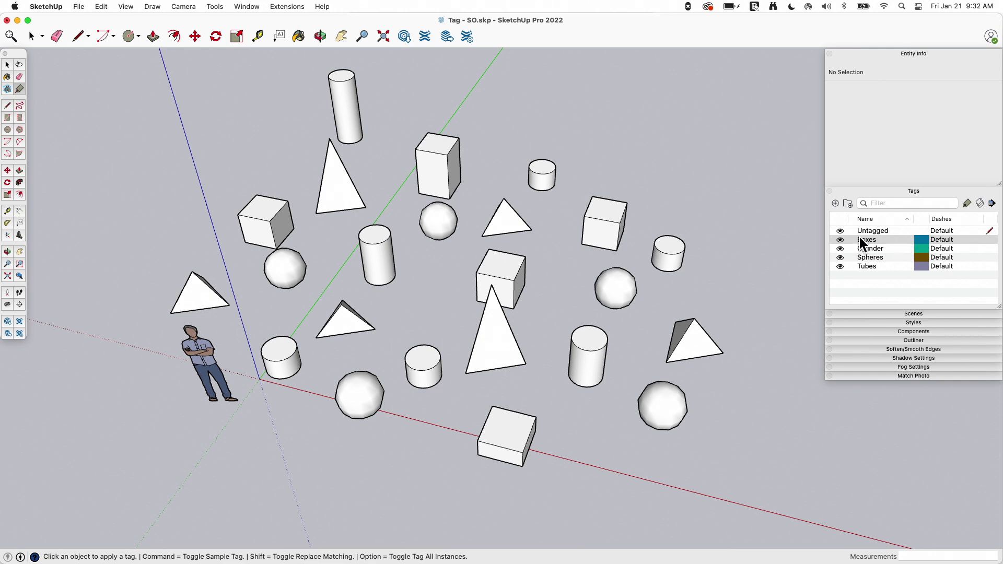
# Sample the tag of the tall box at the back with the Tag tool, and apply that Boxes tag to the other four boxes
pyautogui.click(873, 231)
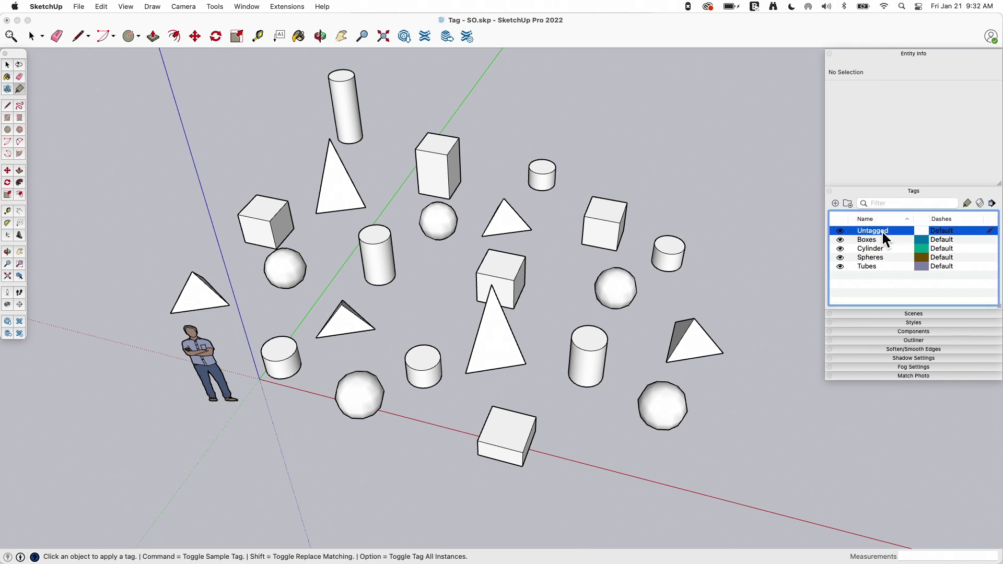
pyautogui.click(470, 115)
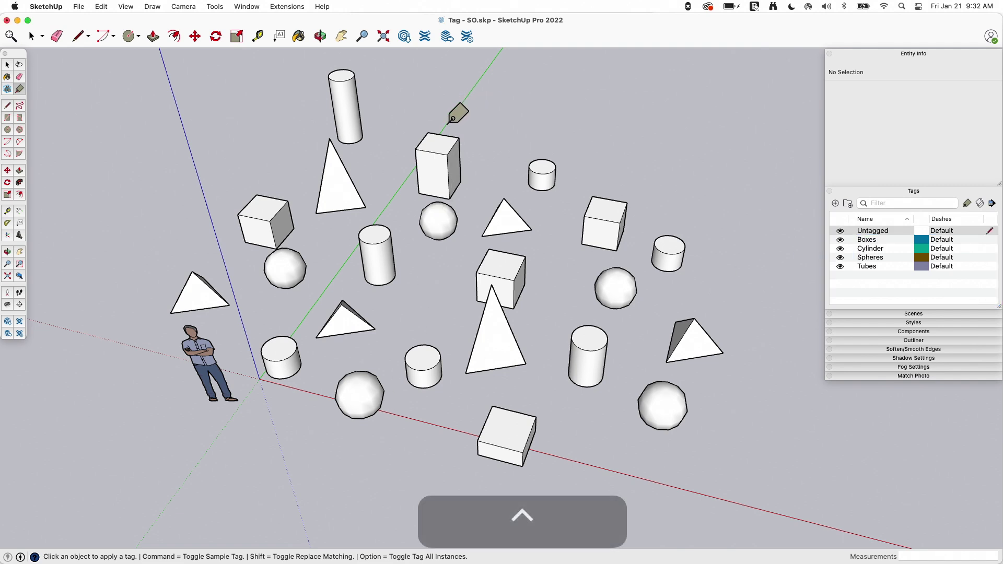
pyautogui.press('ctrl+super')
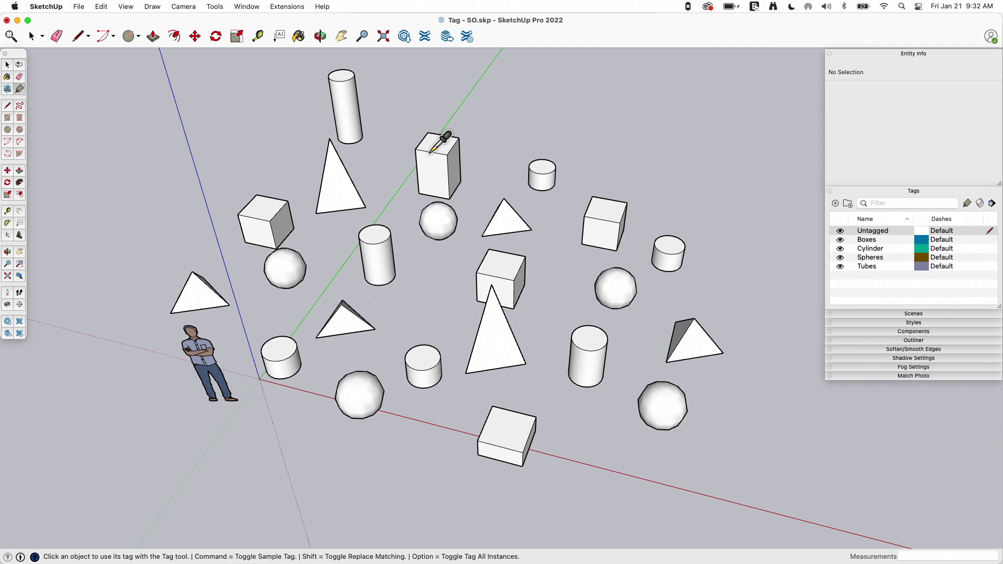
pyautogui.click(436, 146)
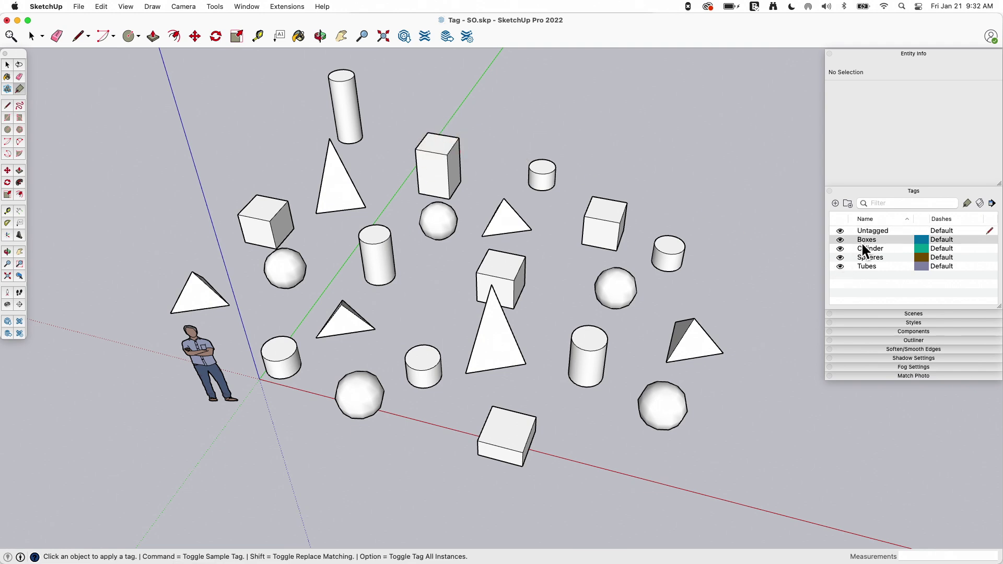
pyautogui.click(612, 212)
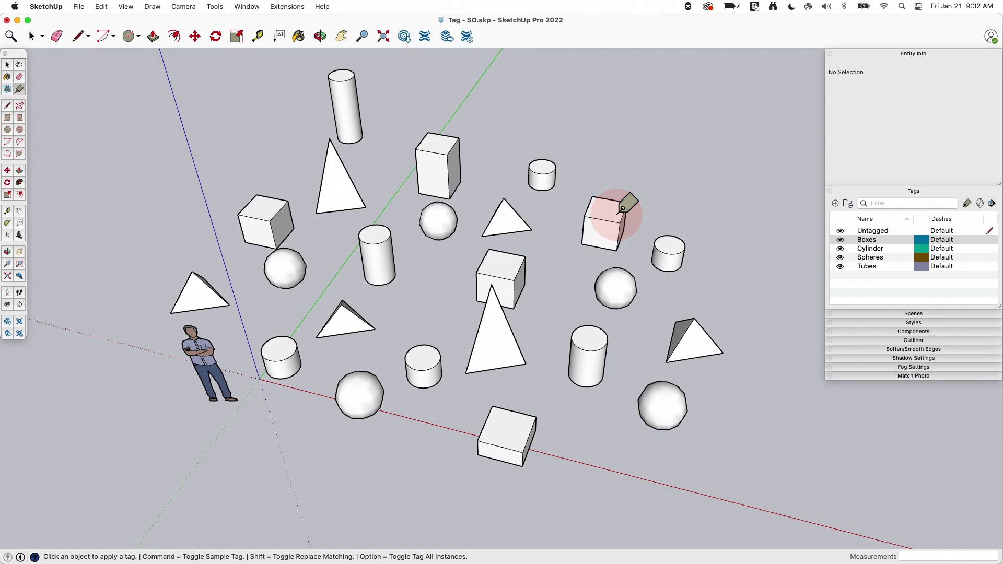
pyautogui.click(517, 261)
pyautogui.click(510, 449)
pyautogui.click(280, 211)
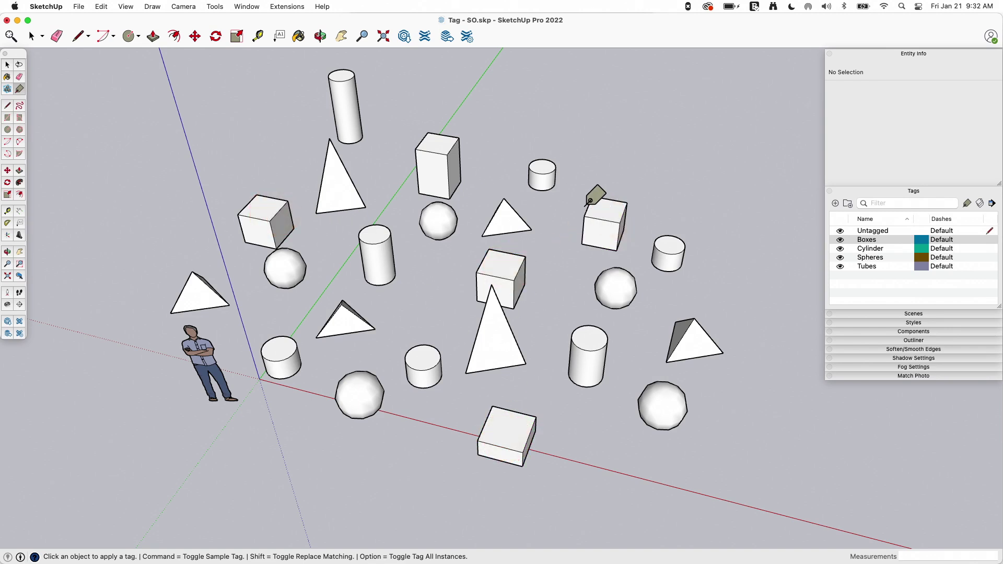
# Toggle the Boxes tag's visibility to check the tagged boxes, and hide the Spheres and Boxes tags
pyautogui.click(840, 240)
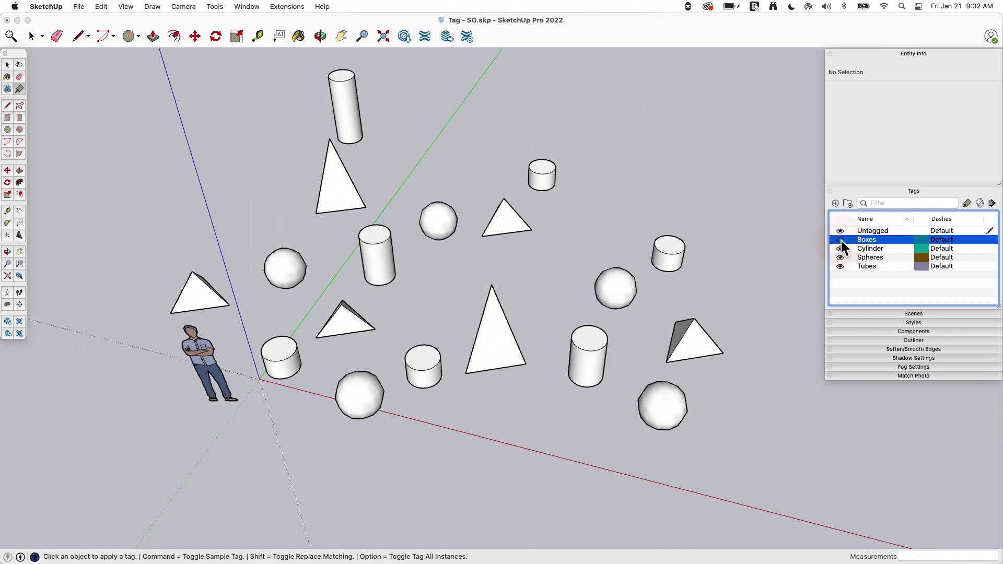
pyautogui.click(840, 240)
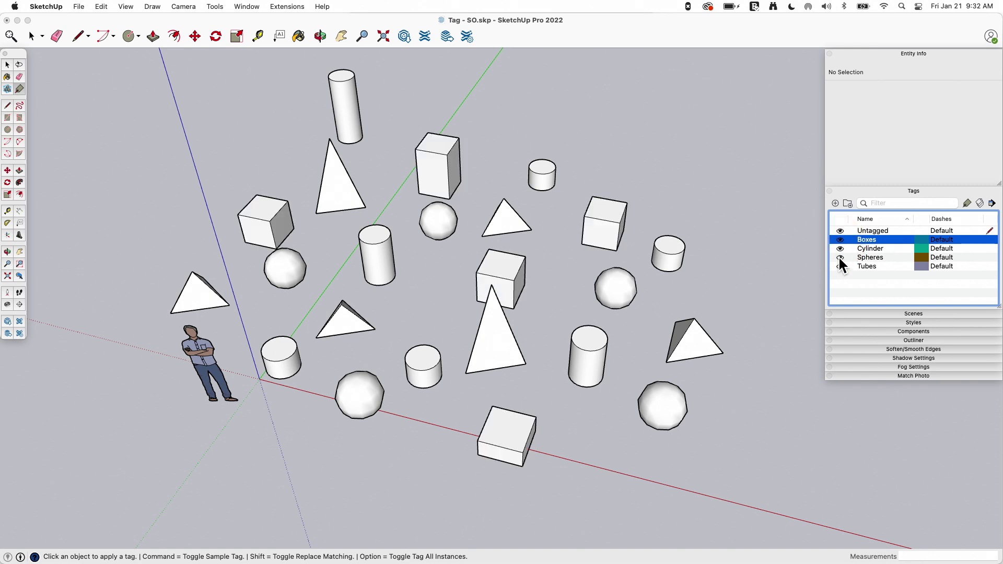
pyautogui.click(839, 257)
pyautogui.click(840, 239)
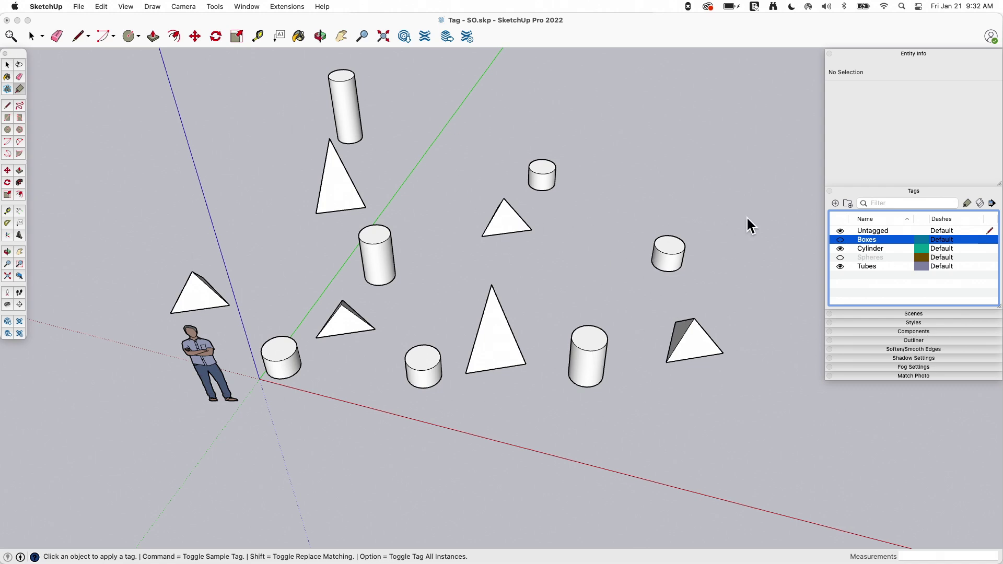
# Apply the Cylinder tag to the rightmost short cylinder with the Tag tool, and check the tag's visibility
pyautogui.click(876, 248)
pyautogui.click(638, 192)
pyautogui.click(667, 254)
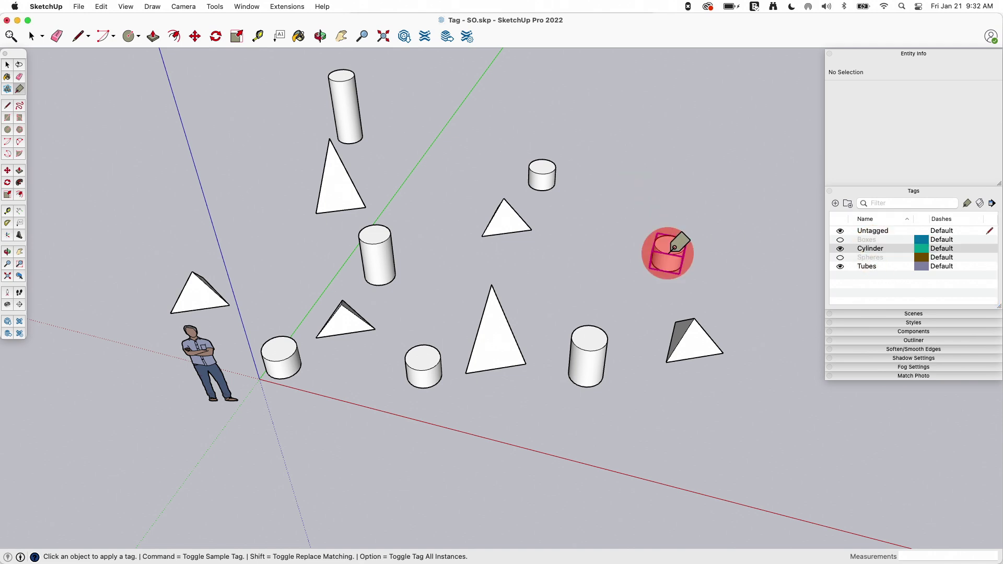
pyautogui.click(843, 249)
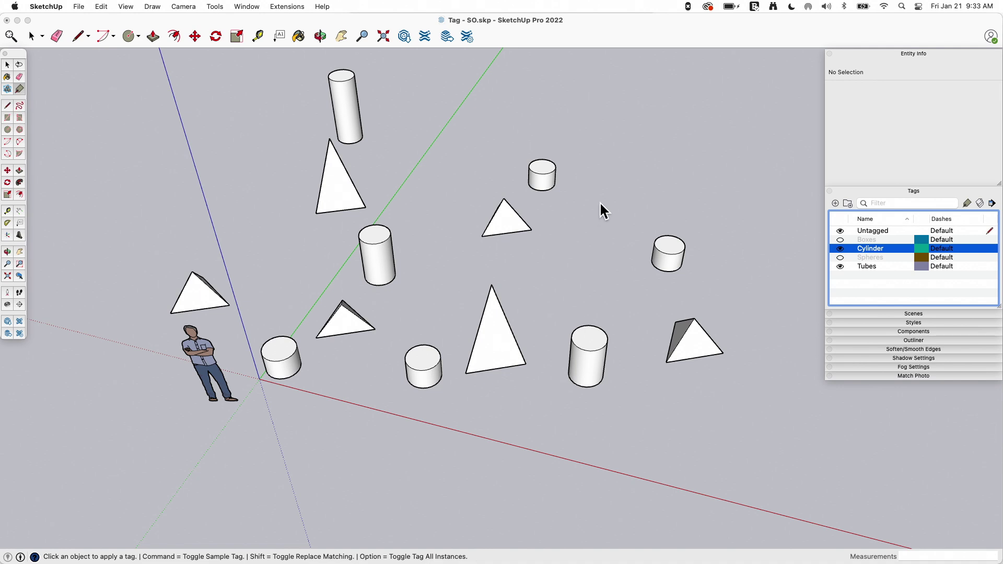
# Switch the Tag tool to tagging all instances, and apply the Cylinder tag to every cylinder through the short one at the back
pyautogui.keyDown('alt'); pyautogui.click(582, 166); pyautogui.keyUp('alt')
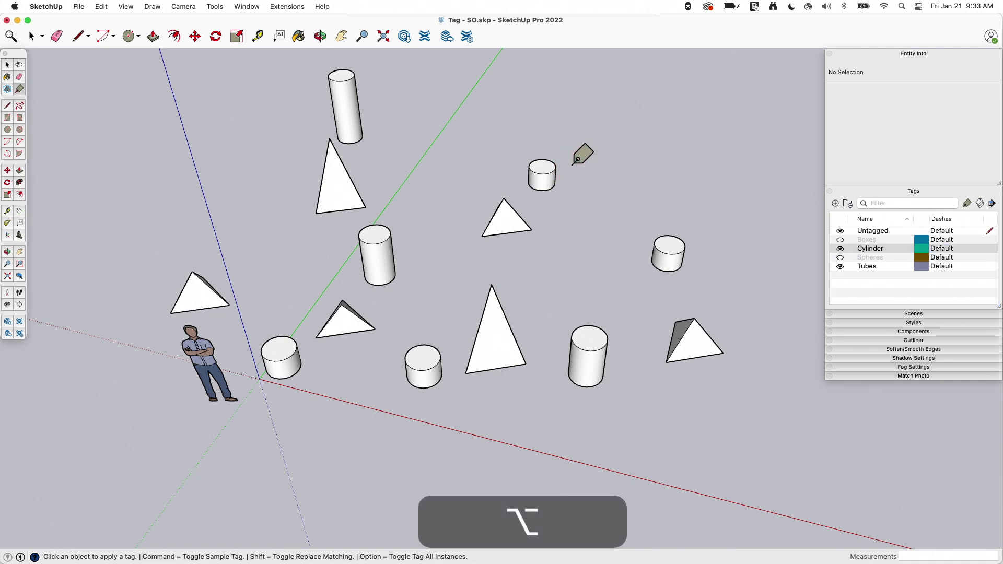
pyautogui.press('alt')
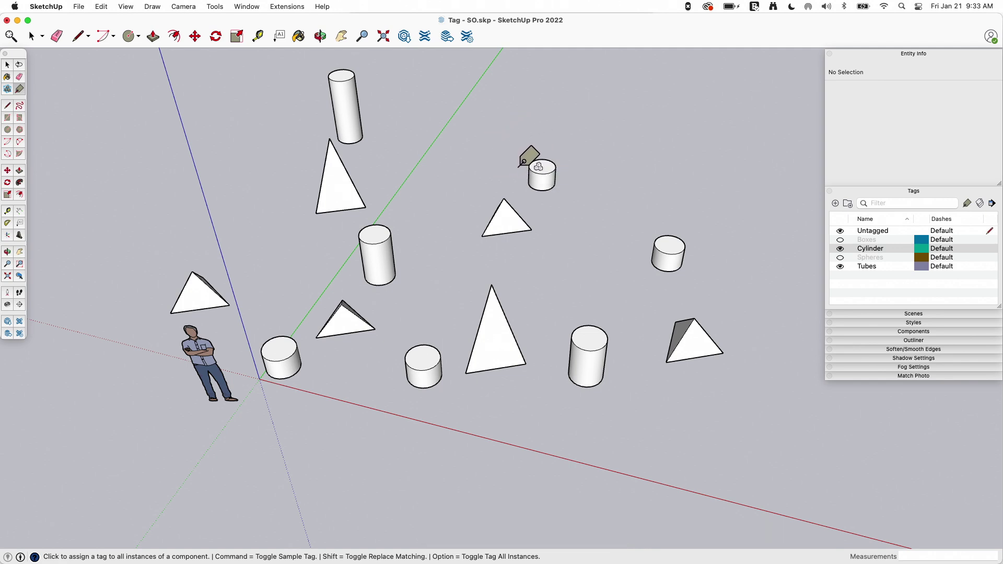
pyautogui.click(545, 164)
pyautogui.click(545, 164)
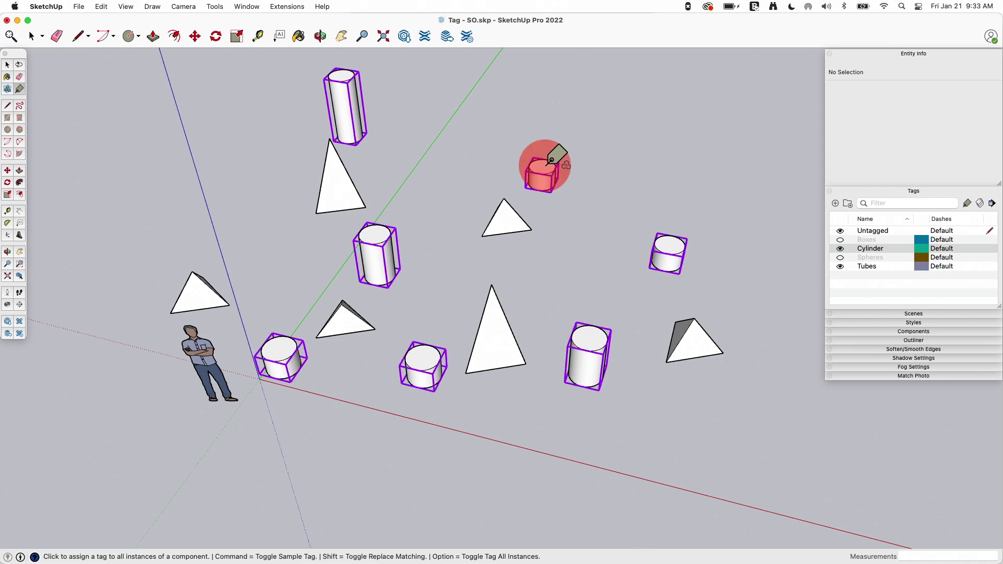
# Toggle the Cylinder tag's visibility to check the tagged objects, and show the Spheres and Boxes tags again
pyautogui.click(840, 249)
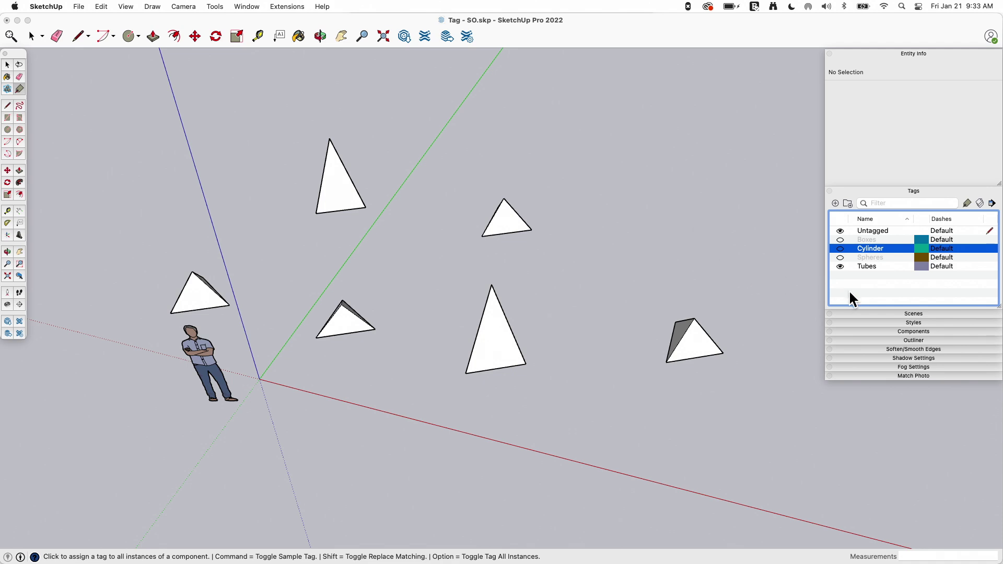
pyautogui.click(840, 248)
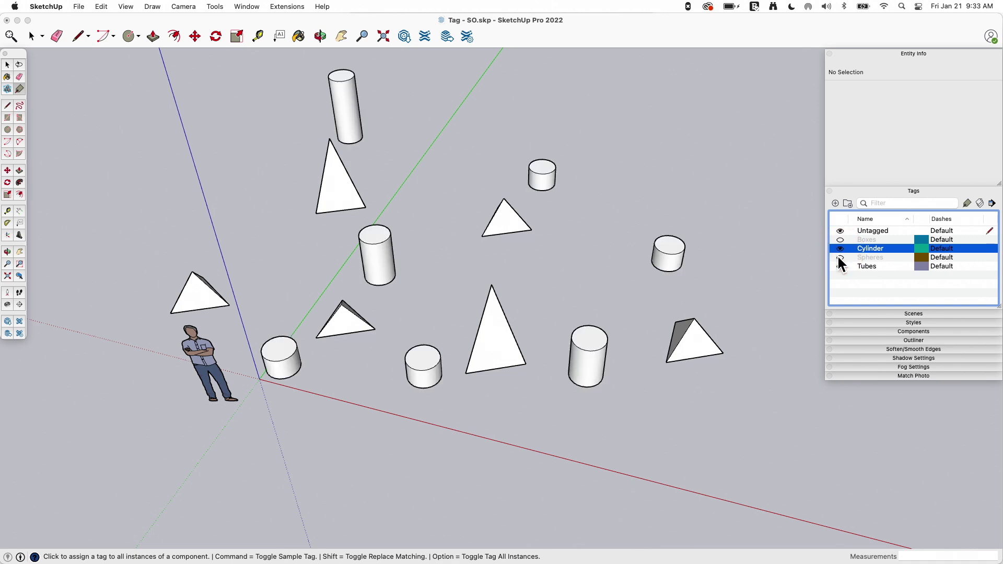
pyautogui.click(839, 257)
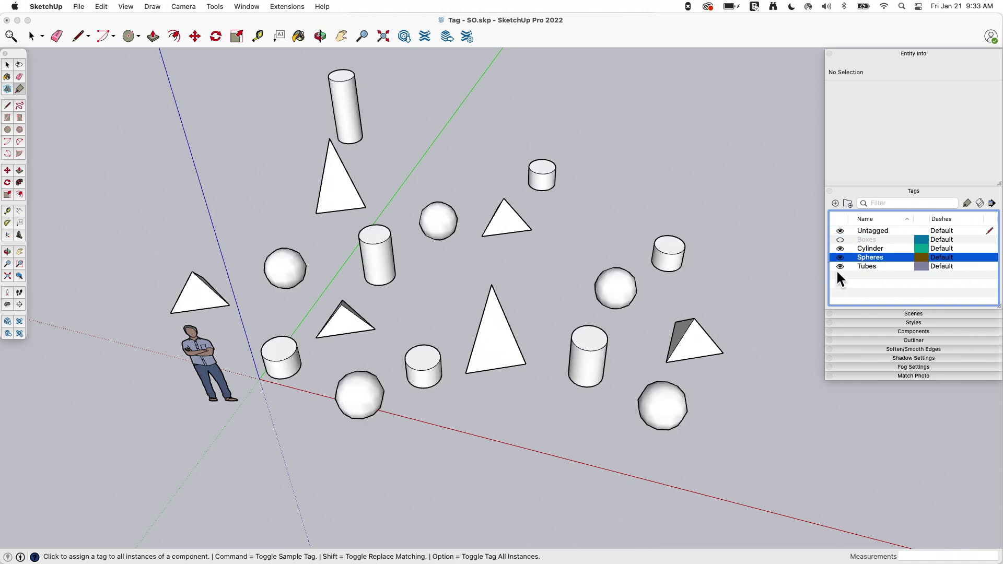
pyautogui.click(839, 239)
# Rename the Tubes tag as Pyramids
pyautogui.click(867, 268)
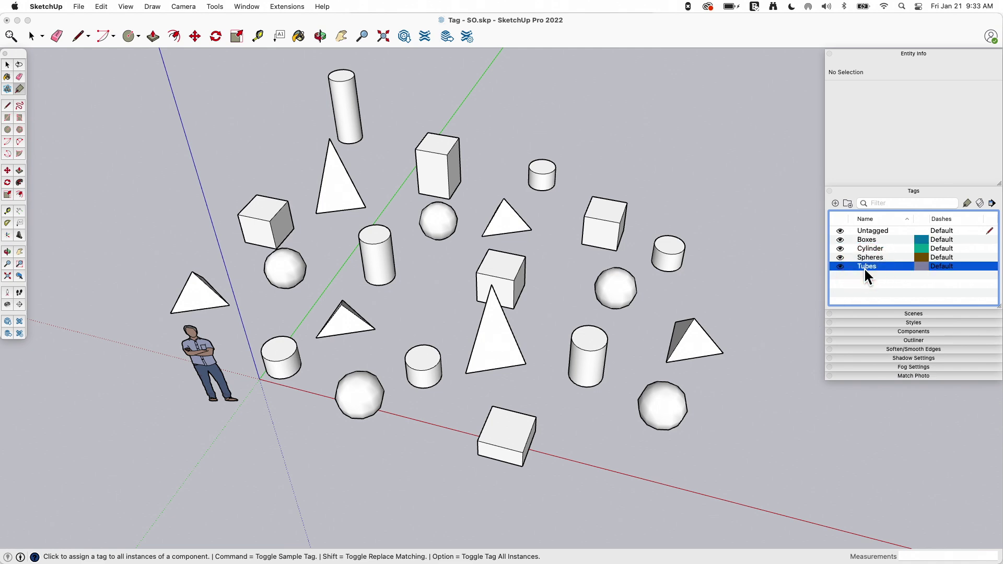
pyautogui.click(863, 266)
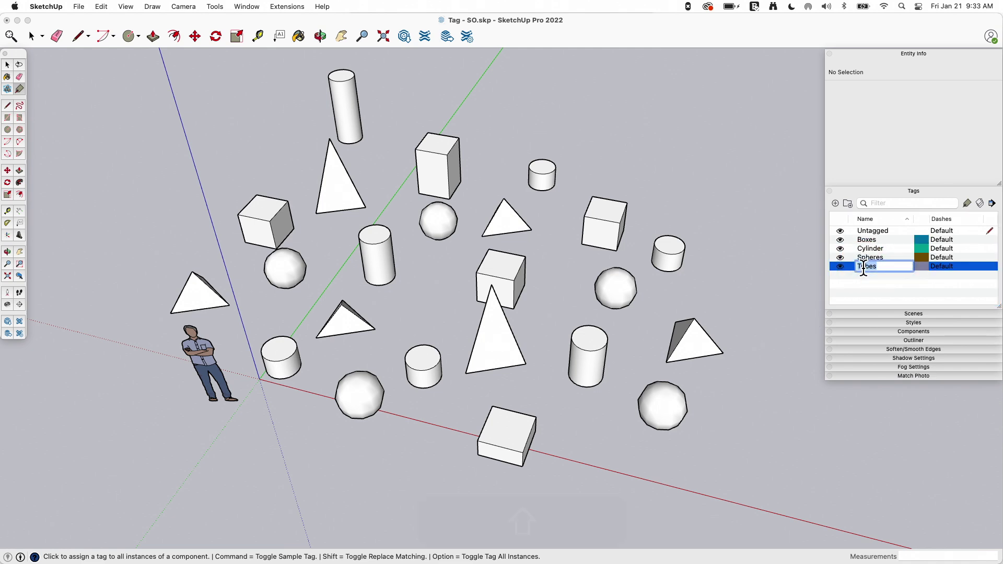
pyautogui.write('Pyrami')
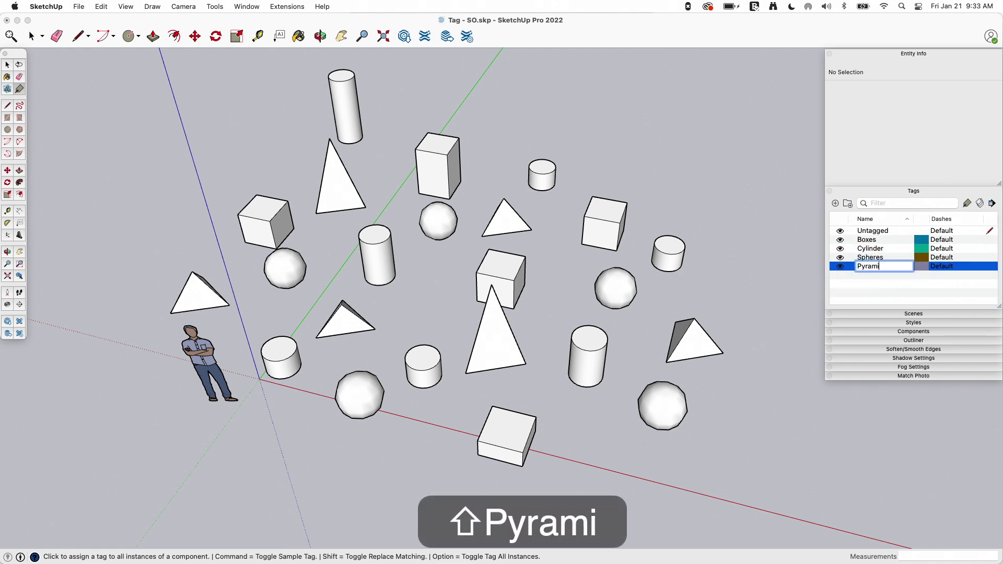
pyautogui.write('ds')
pyautogui.click(721, 243)
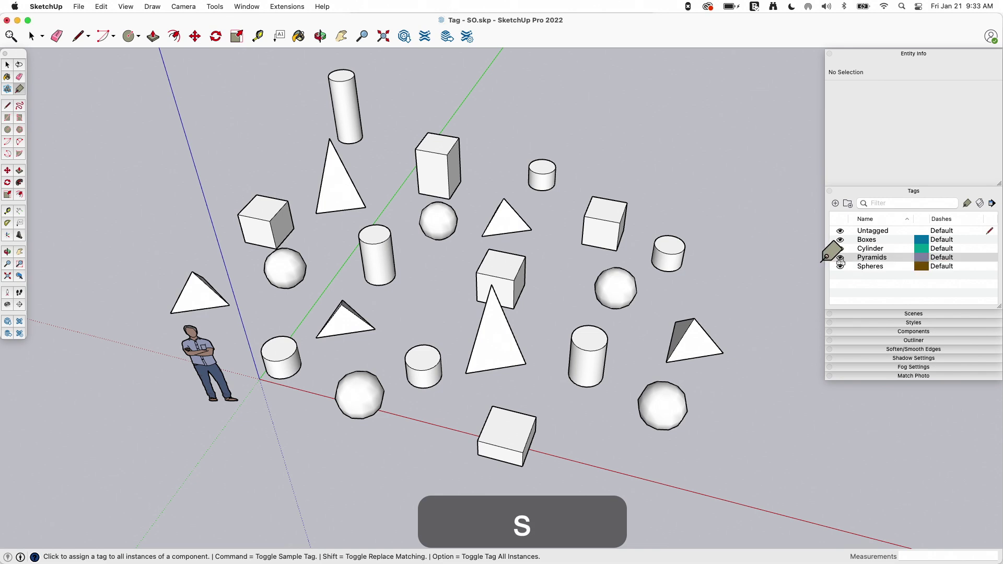
# Apply the Pyramids tag to all instances of the pyramid component with the Tag tool
pyautogui.click(867, 258)
pyautogui.click(710, 278)
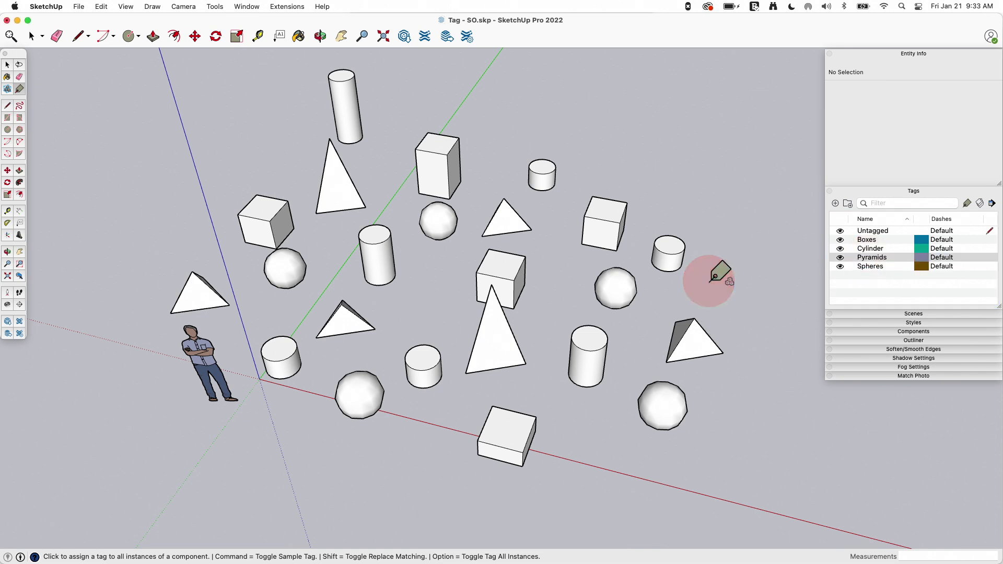
pyautogui.click(698, 334)
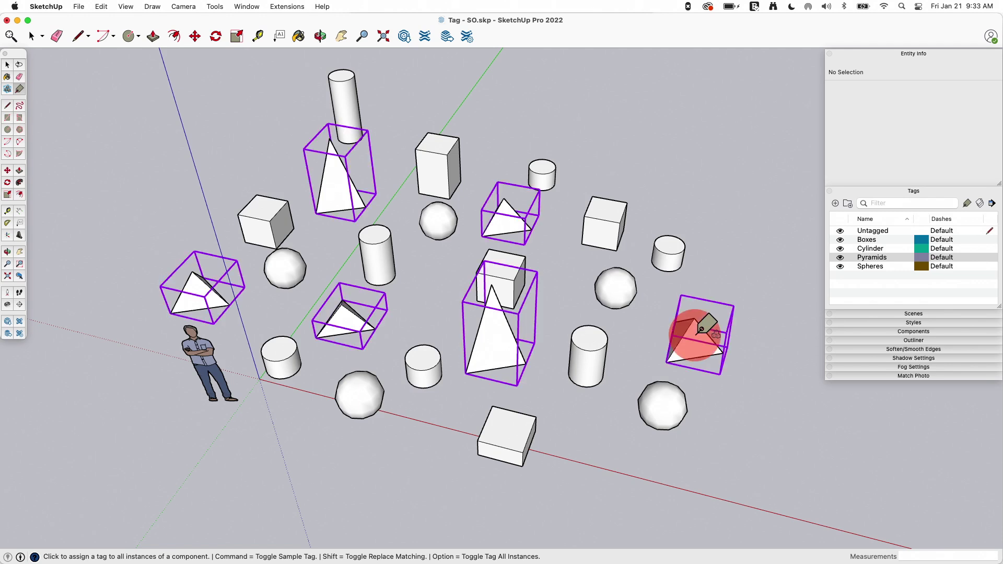
# Toggle the visibility of the Boxes, Cylinder, Pyramids and Spheres tags off and on to check which objects each one controls
pyautogui.click(841, 257)
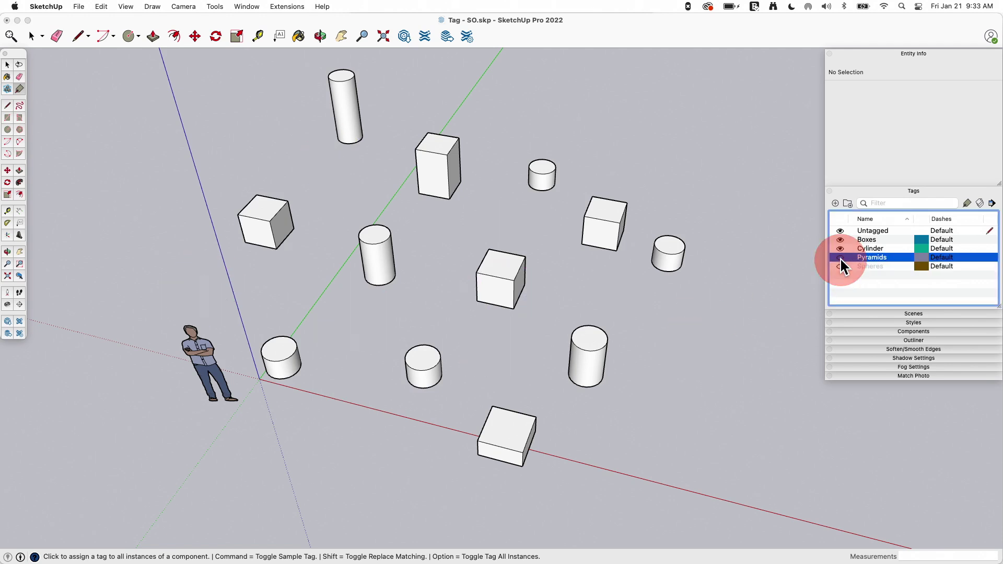
pyautogui.click(840, 248)
pyautogui.click(840, 239)
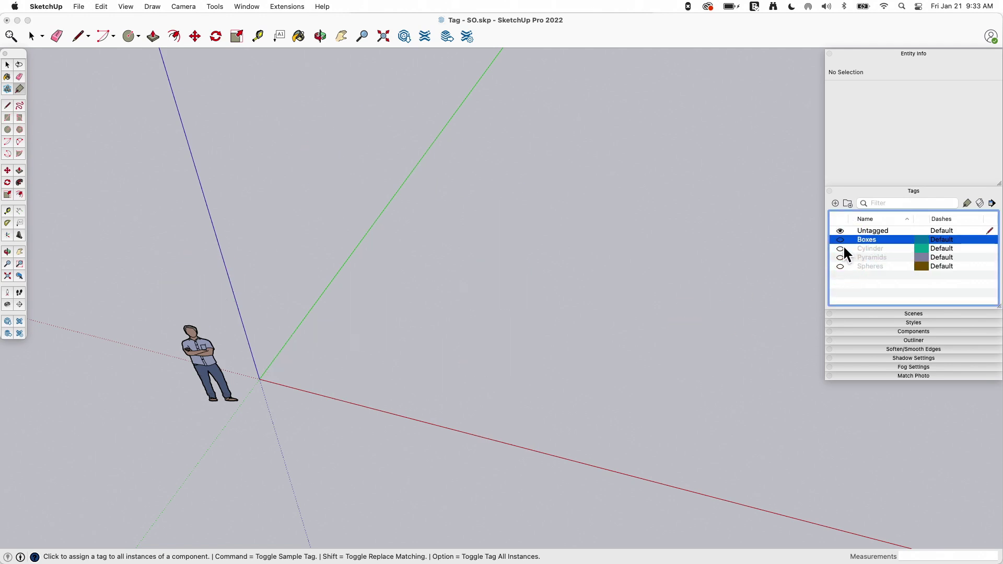
pyautogui.click(840, 239)
pyautogui.click(840, 248)
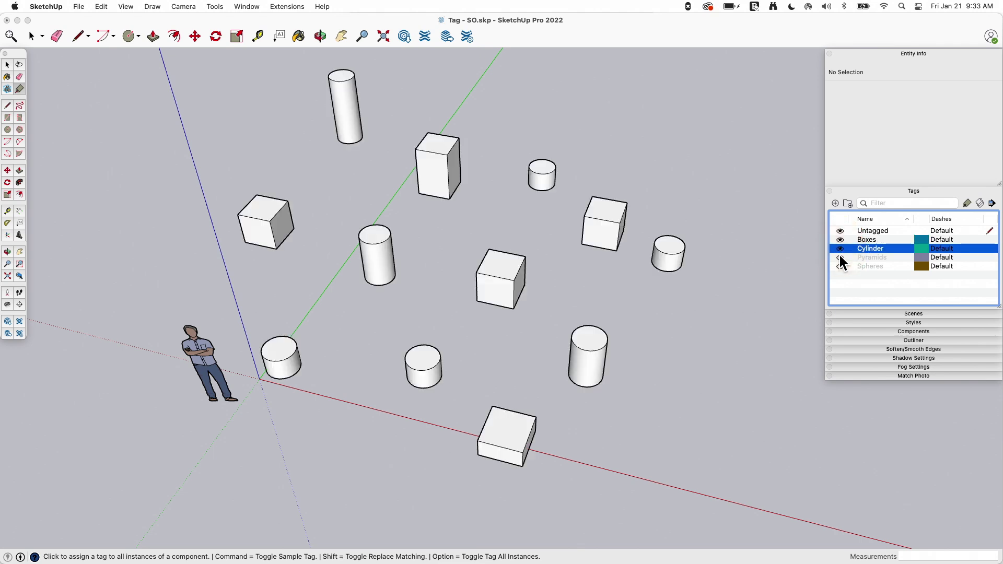
pyautogui.click(840, 257)
pyautogui.click(840, 266)
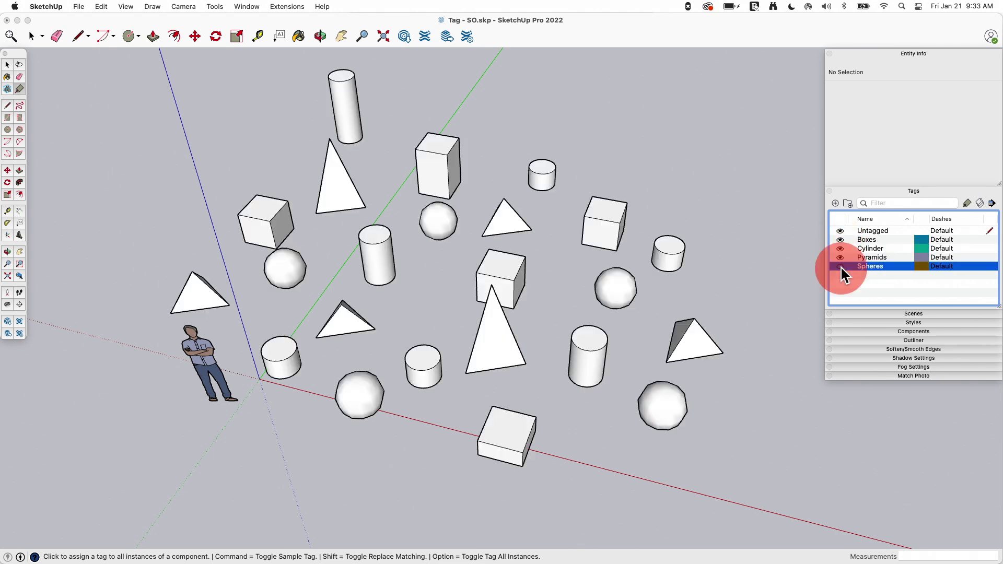
pyautogui.click(841, 265)
pyautogui.click(841, 263)
pyautogui.click(840, 248)
pyautogui.click(840, 239)
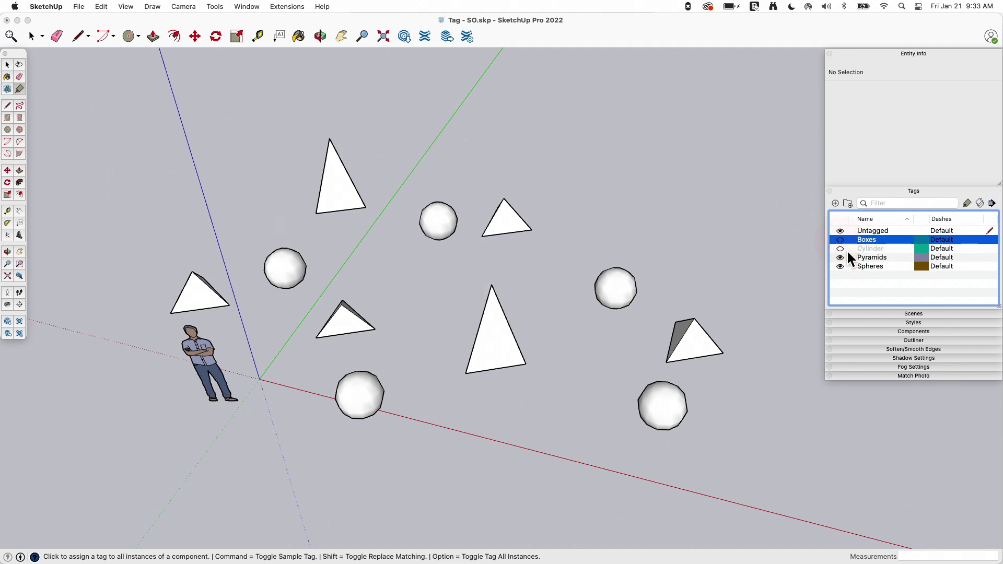
pyautogui.click(840, 257)
pyautogui.click(841, 266)
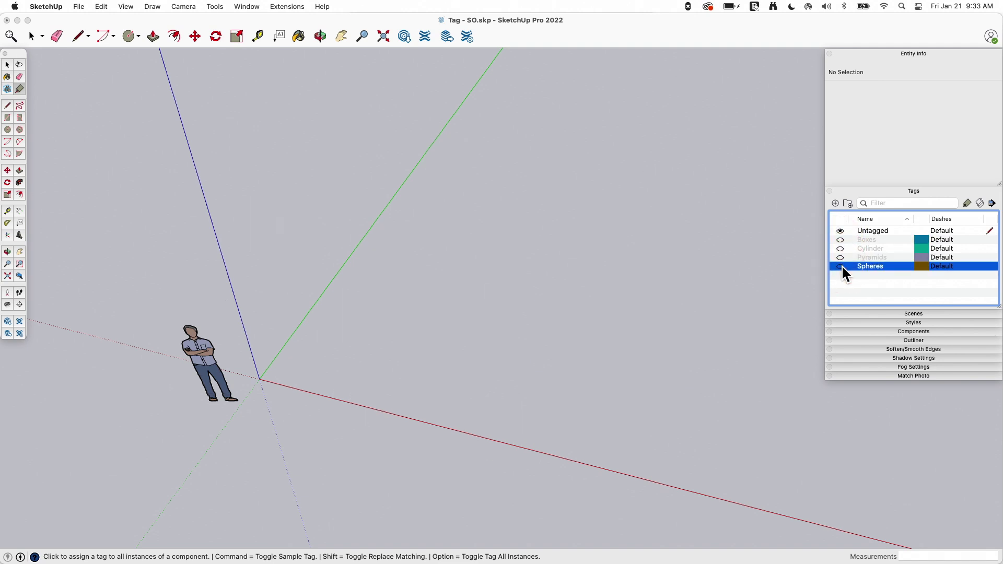
pyautogui.click(841, 266)
pyautogui.click(840, 257)
pyautogui.click(840, 248)
pyautogui.click(840, 239)
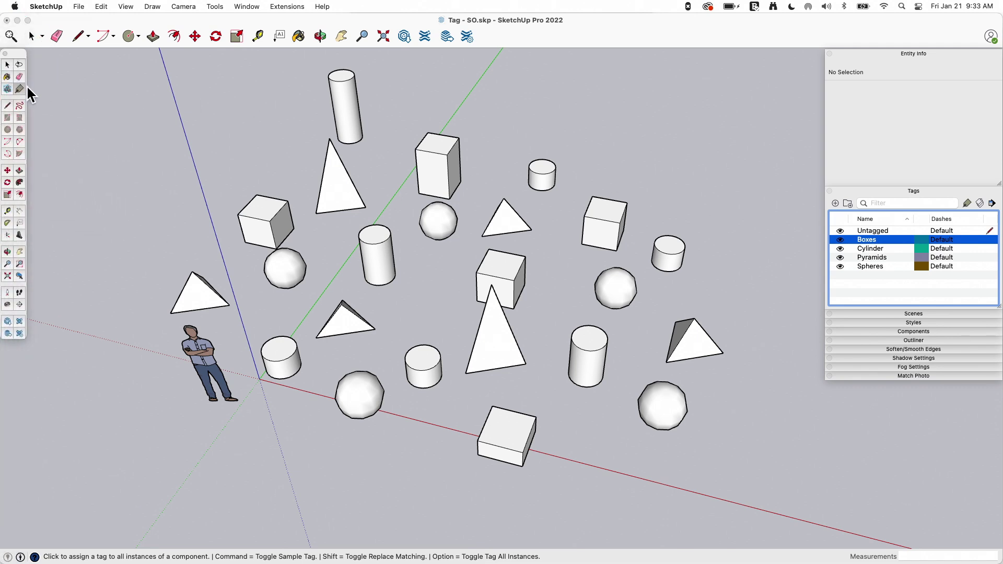
# Select all five boxes together and assign them the Boxes tag through their entity information
pyautogui.click(8, 64)
pyautogui.click(265, 208)
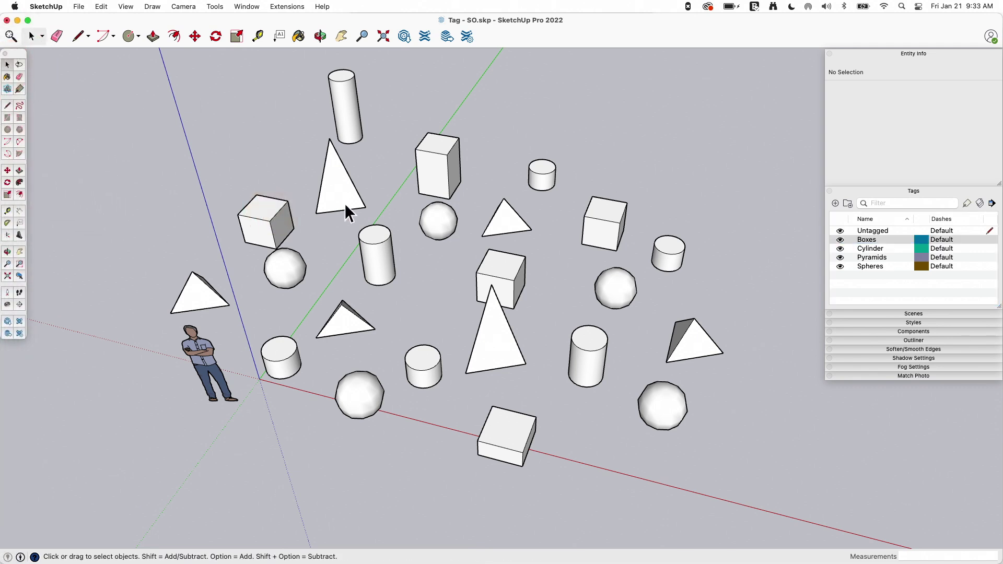
pyautogui.click(285, 220)
pyautogui.keyDown('shift'); pyautogui.click(445, 189); pyautogui.keyUp('shift')
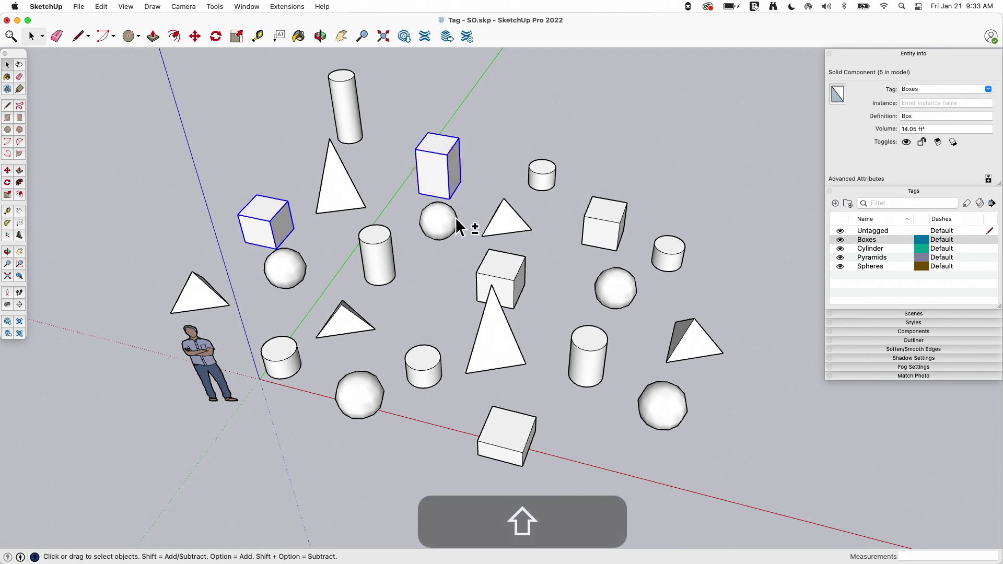
pyautogui.keyDown('shift'); pyautogui.click(510, 275); pyautogui.keyUp('shift')
pyautogui.keyDown('shift'); pyautogui.click(512, 427); pyautogui.keyUp('shift')
pyautogui.keyDown('shift'); pyautogui.click(619, 219); pyautogui.keyUp('shift')
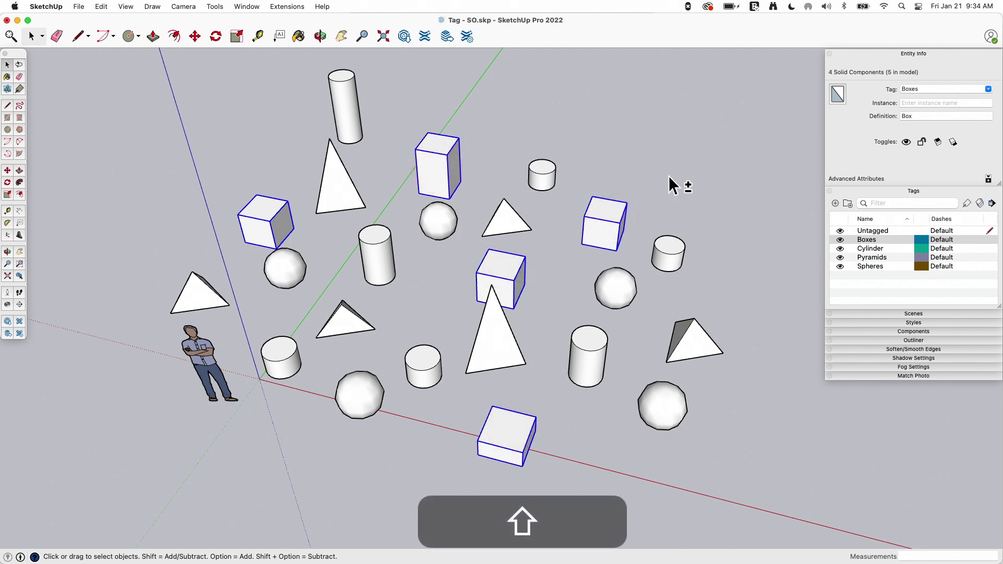
pyautogui.click(988, 89)
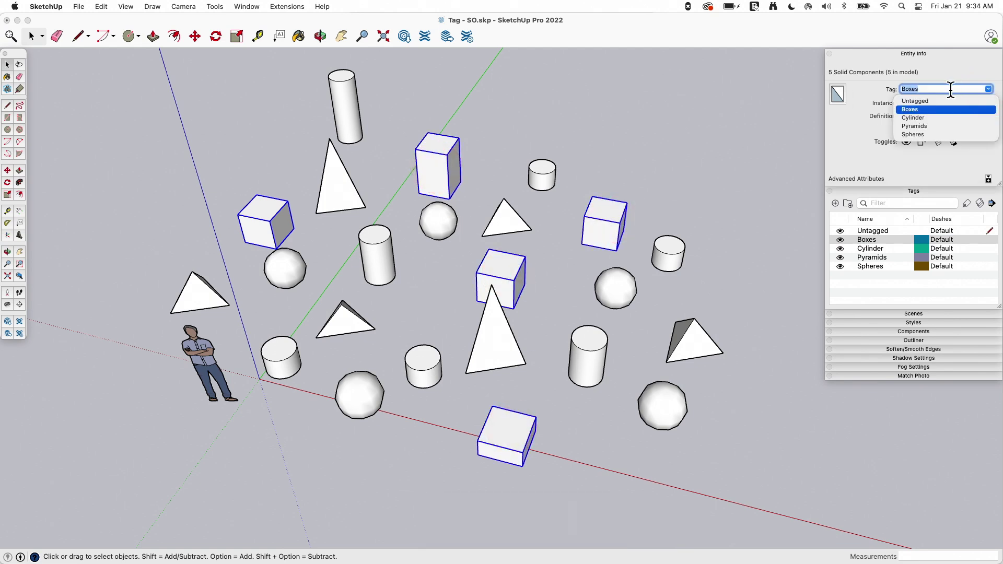
pyautogui.click(912, 110)
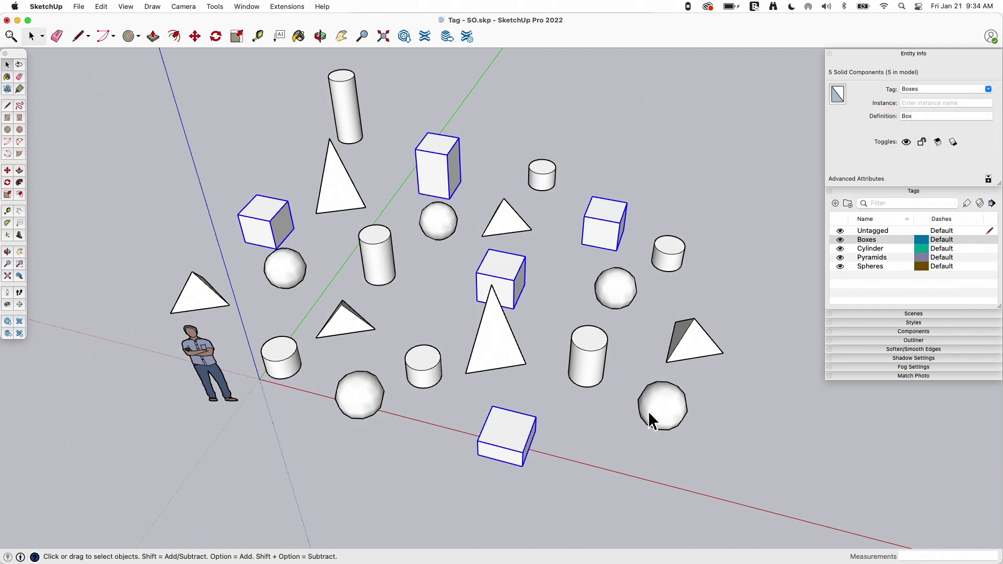